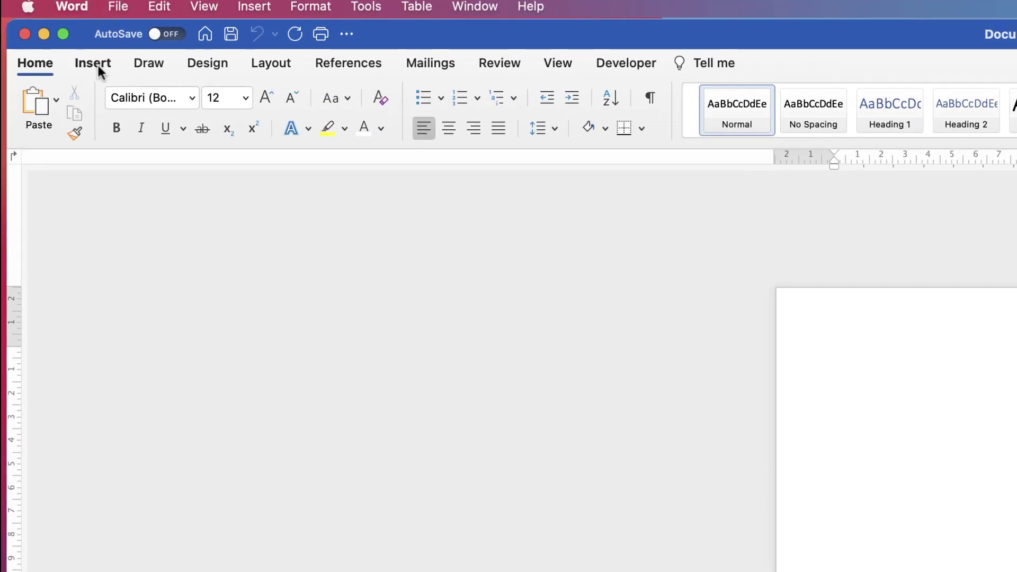
# Draw a rectangle covering the entire page and fill it with black
pyautogui.click(47, 33)
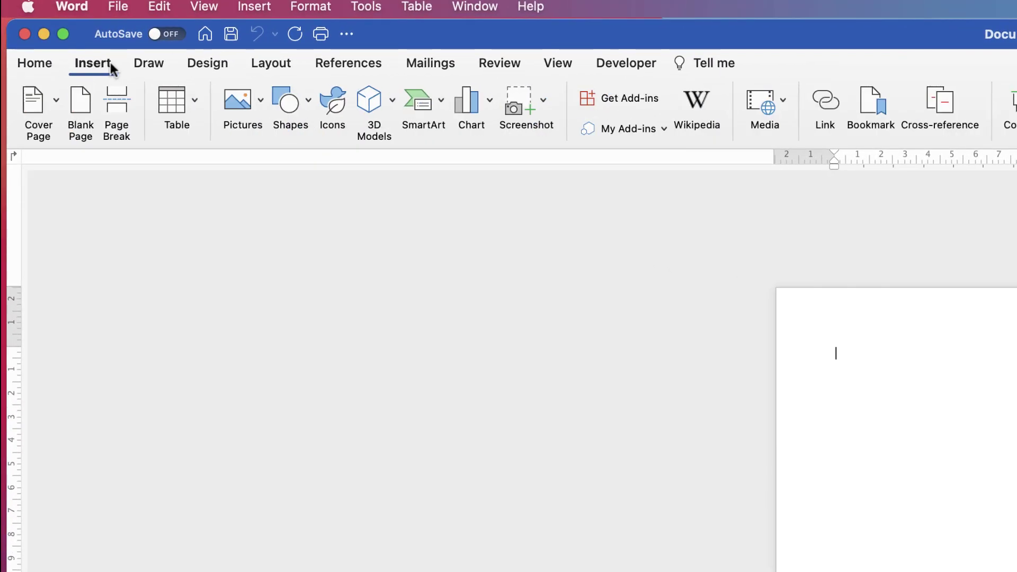
pyautogui.click(290, 103)
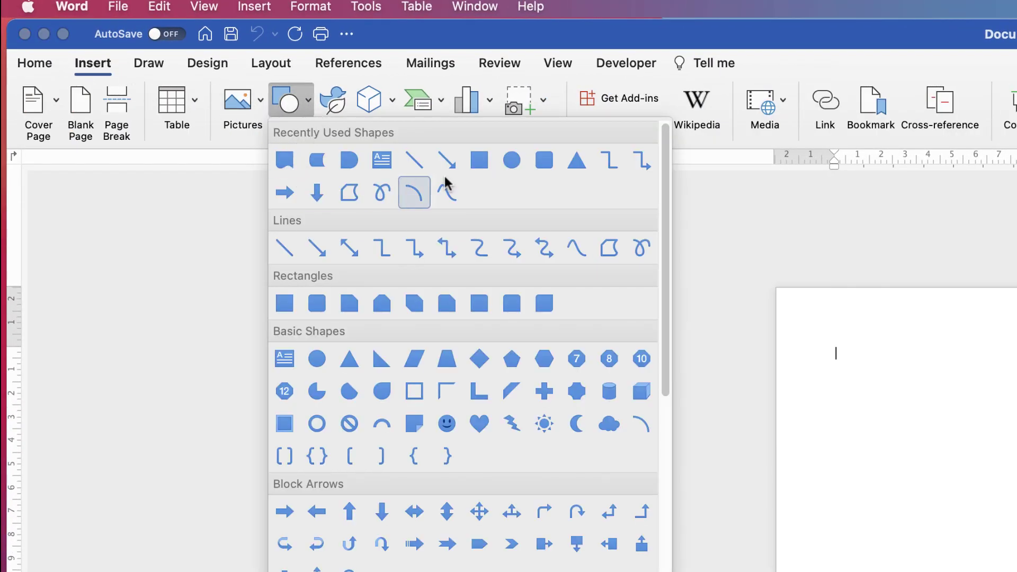
pyautogui.click(285, 302)
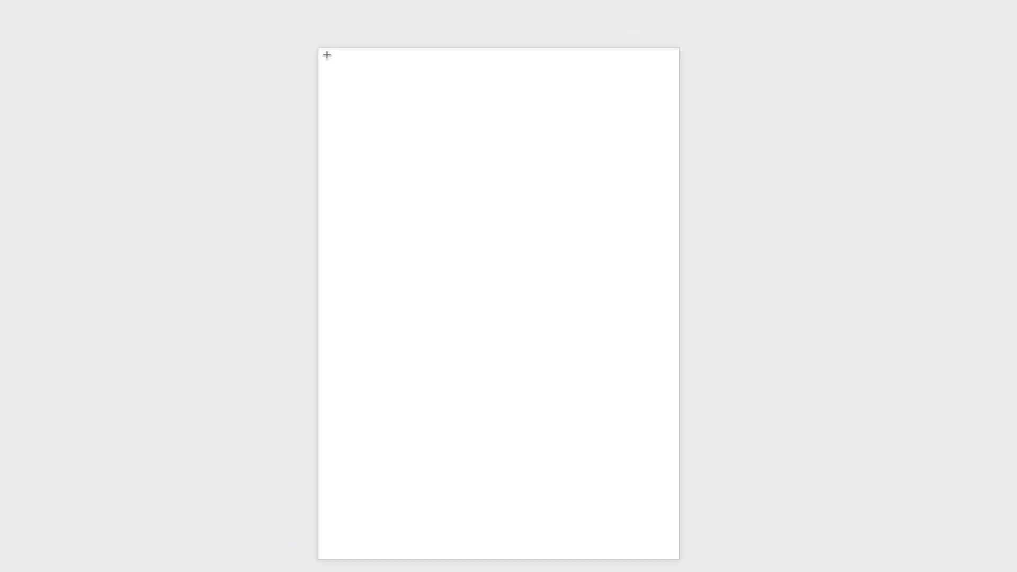
pyautogui.moveTo(310, 45); pyautogui.dragTo(663, 550)
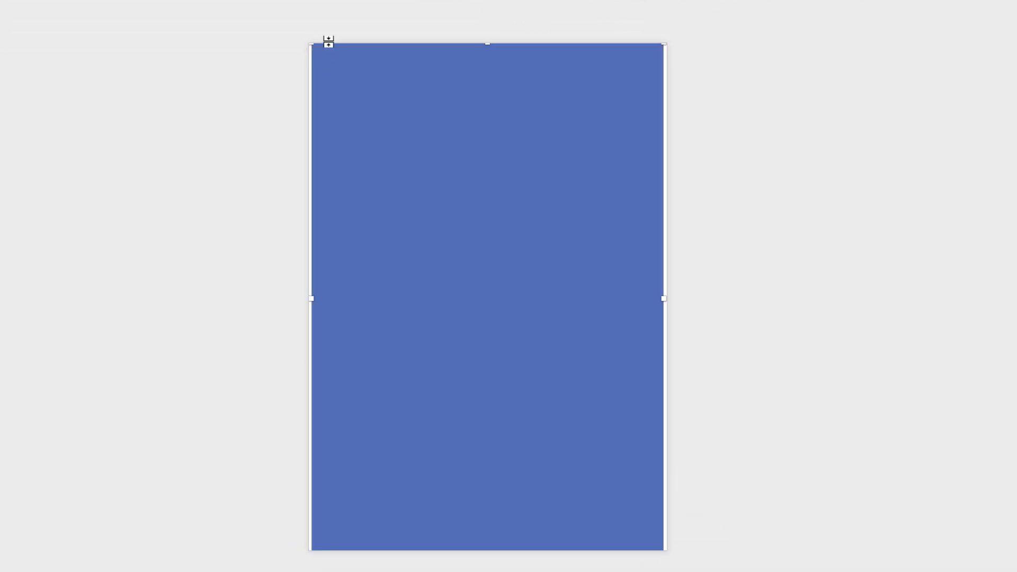
pyautogui.moveTo(310, 43); pyautogui.dragTo(308, 41)
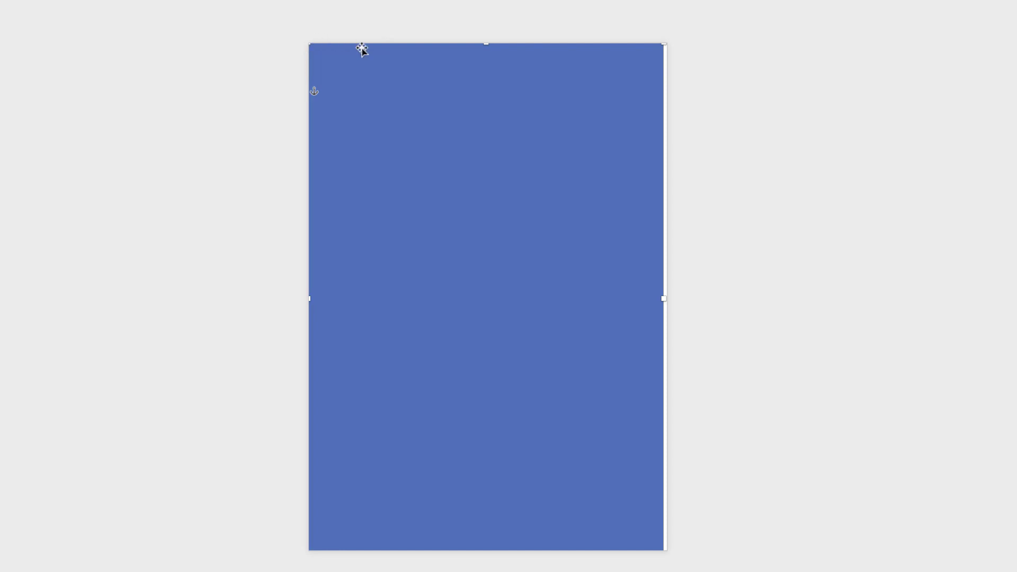
pyautogui.moveTo(663, 43); pyautogui.dragTo(667, 41)
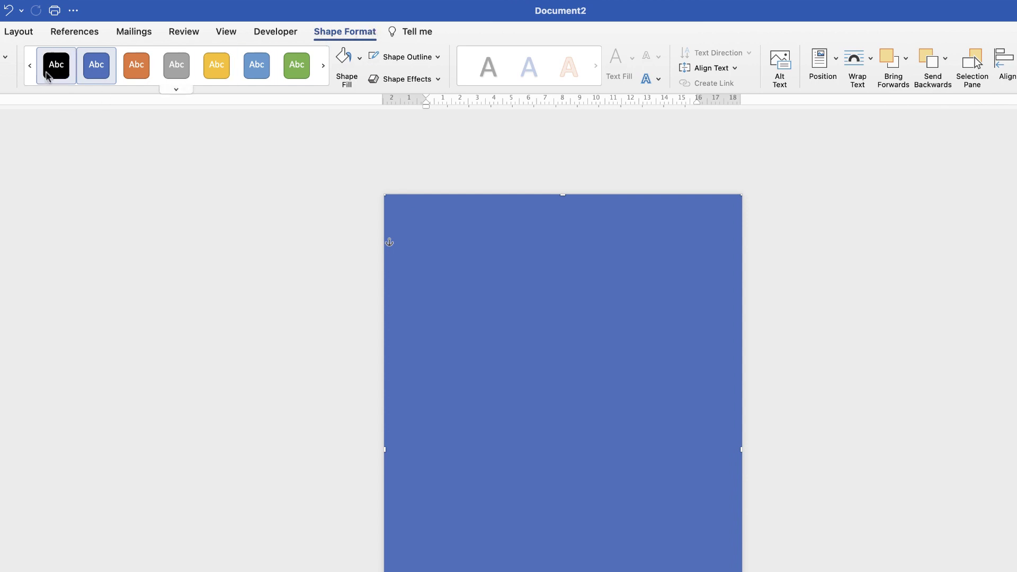
pyautogui.click(359, 58)
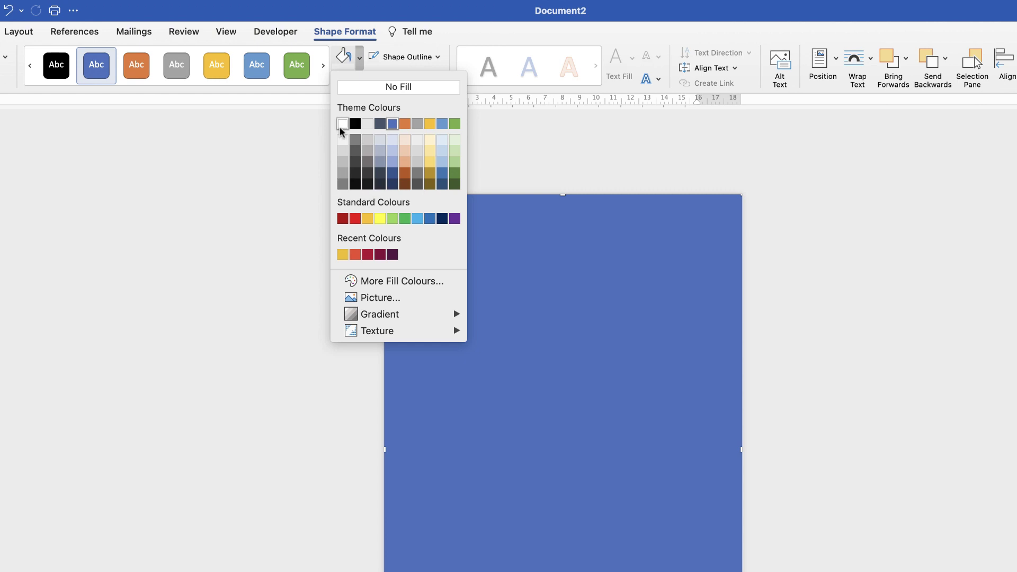
pyautogui.click(354, 124)
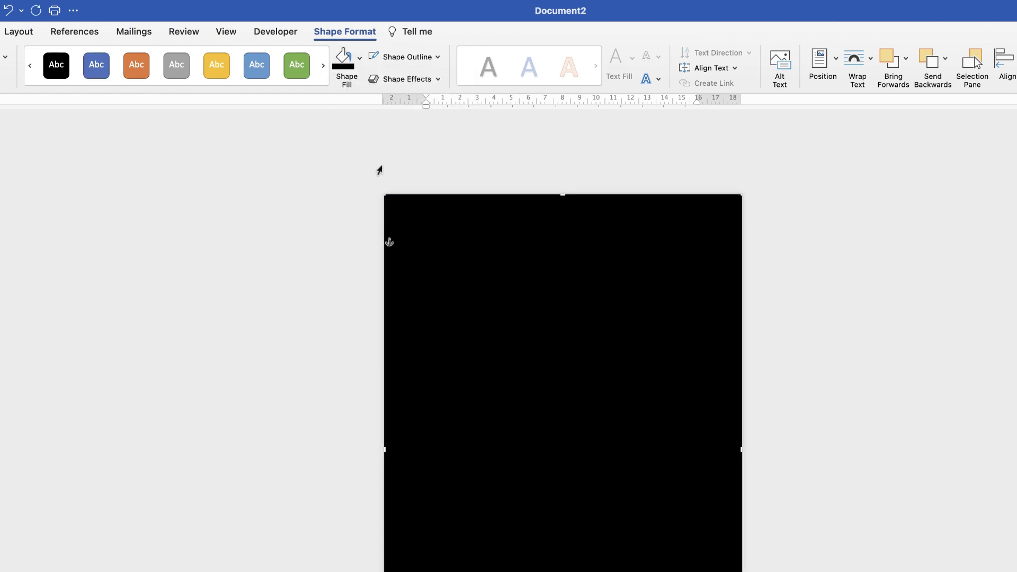
# Draw a circle about 4.13 cm across near the page's upper-left corner and remove its outline
pyautogui.click(30, 46)
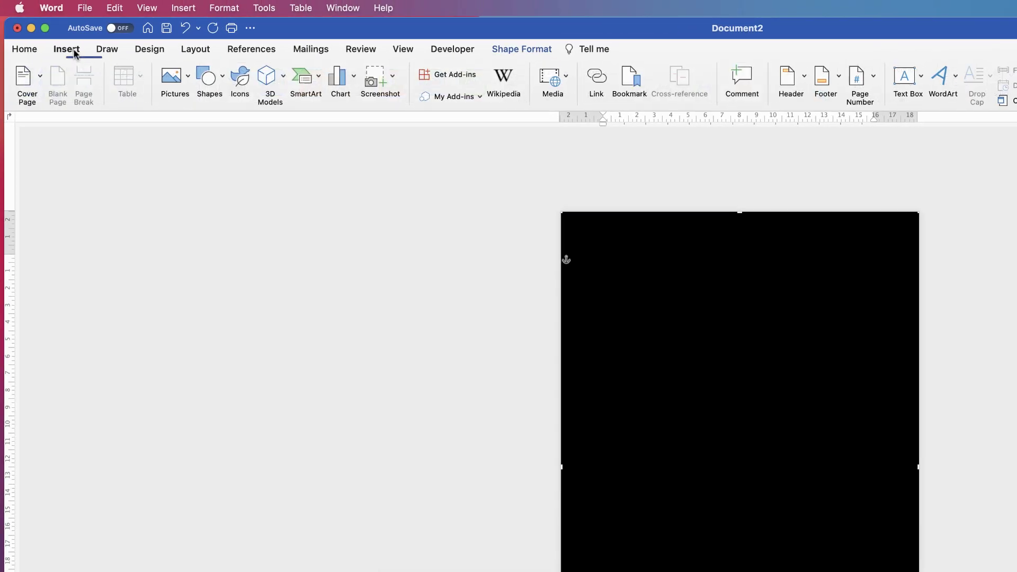
pyautogui.click(221, 83)
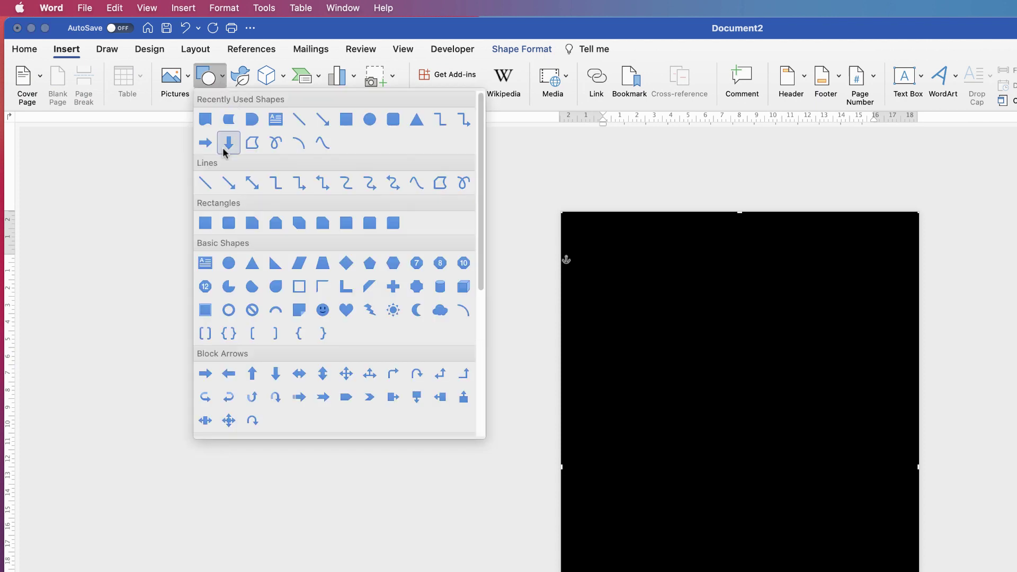
pyautogui.click(222, 261)
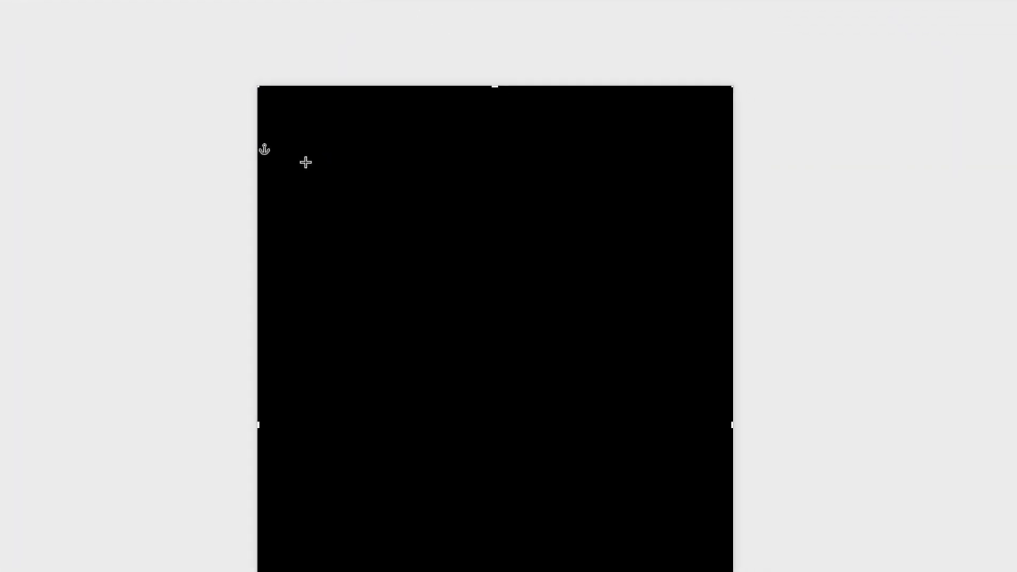
pyautogui.moveTo(305, 157); pyautogui.dragTo(388, 261)
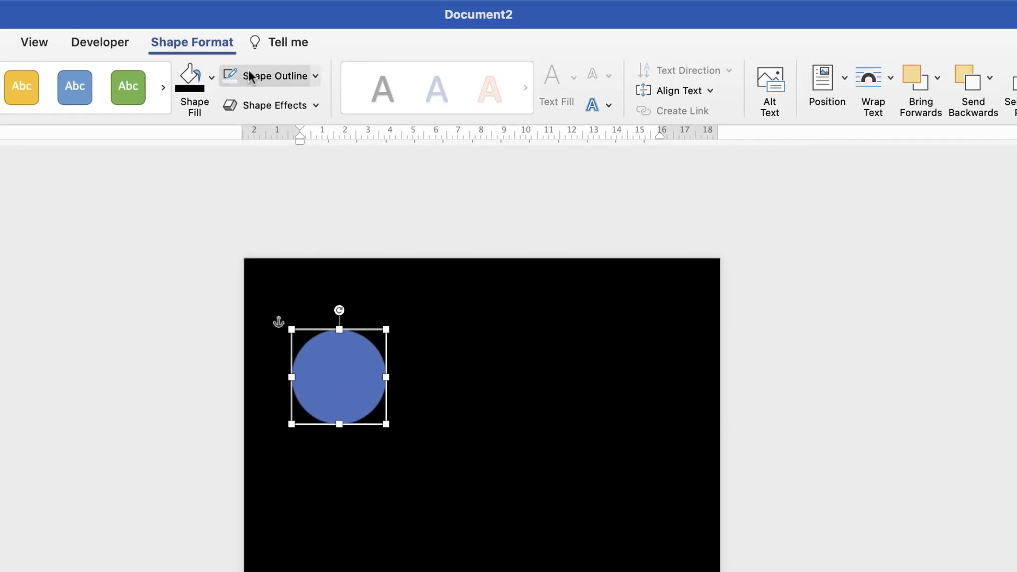
pyautogui.click(315, 76)
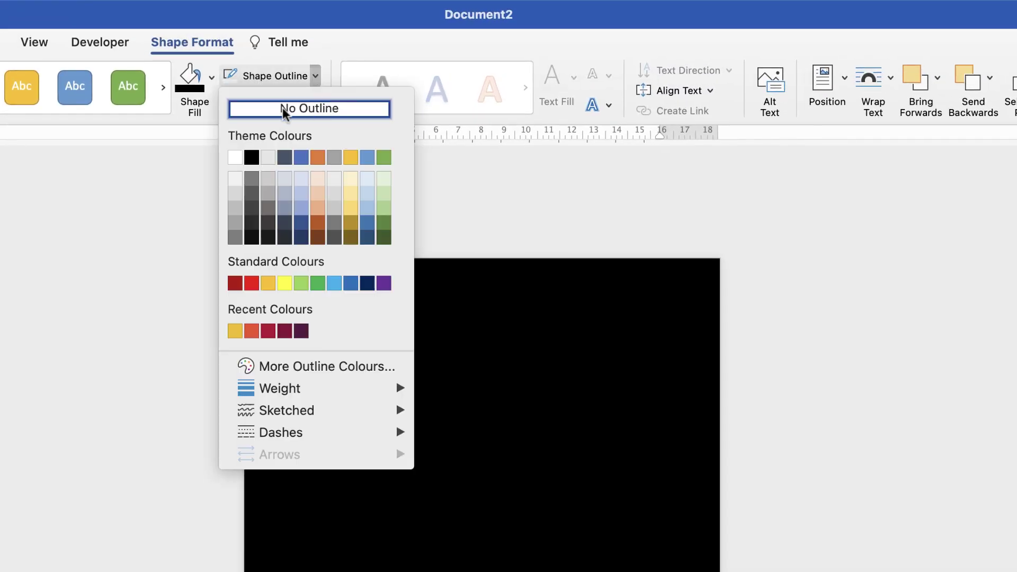
pyautogui.click(319, 110)
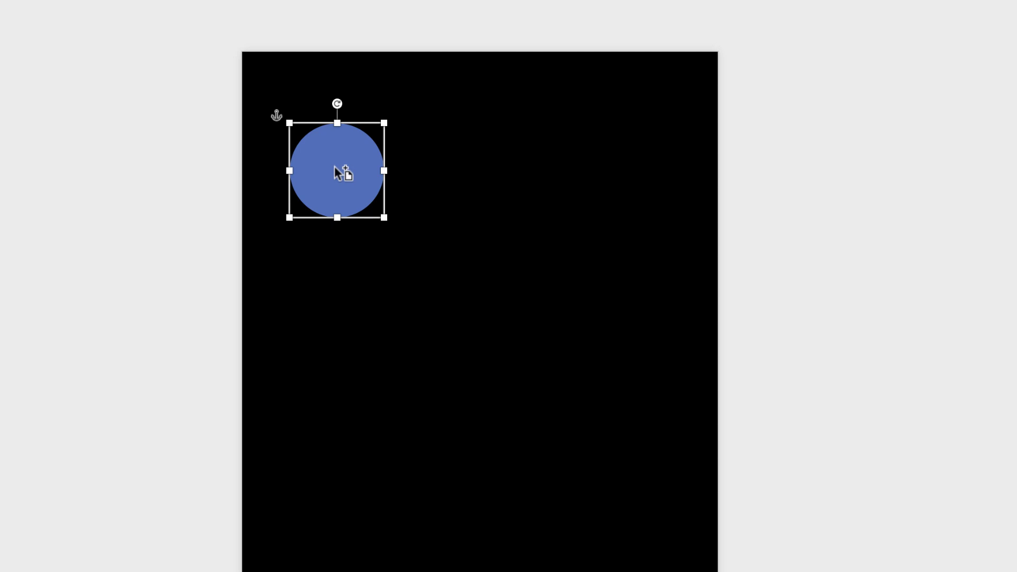
# Duplicate the circle downward to build a single column of five equal circles on the black page
pyautogui.moveTo(334, 165); pyautogui.dragTo(338, 278)
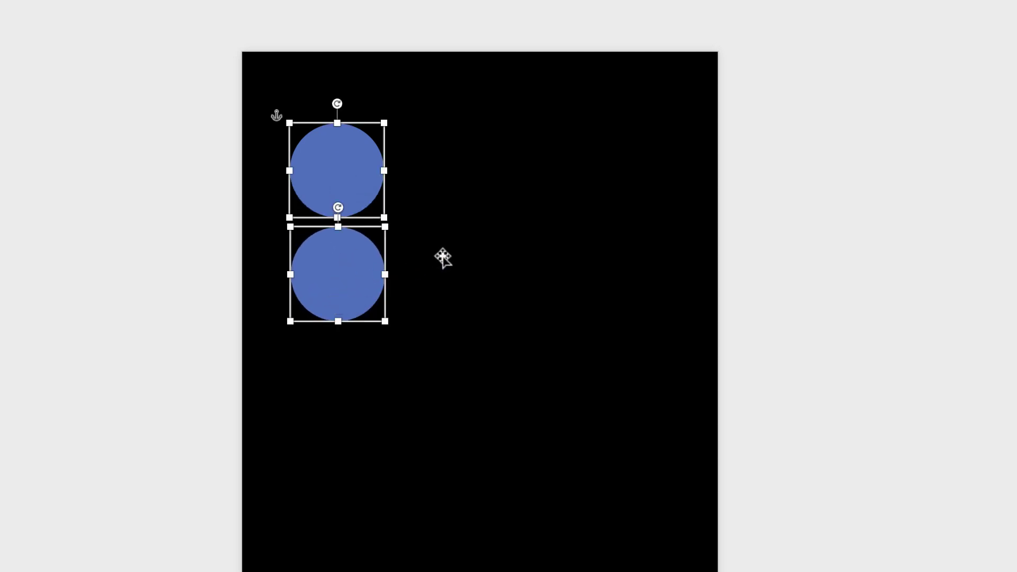
pyautogui.click(442, 258)
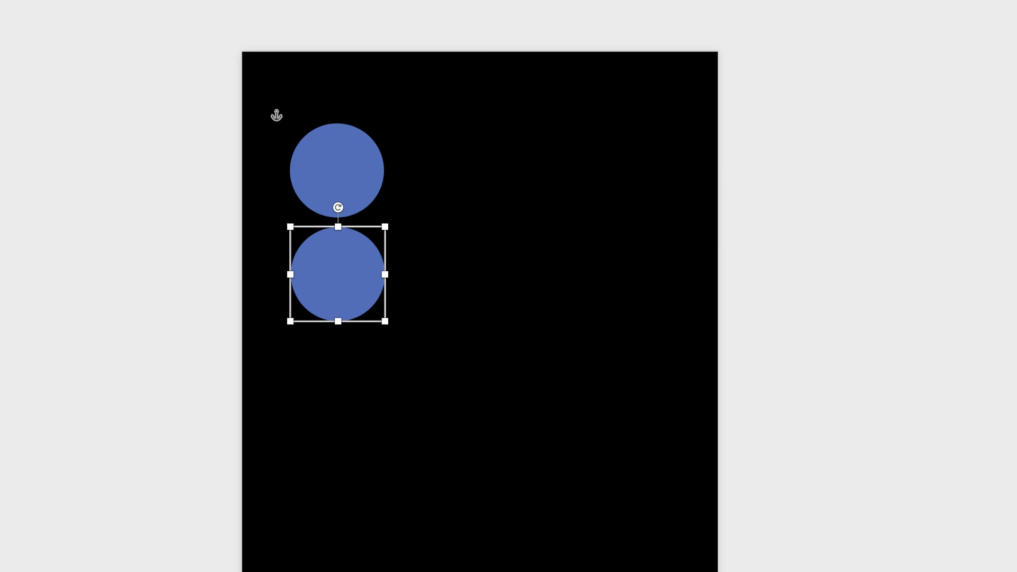
pyautogui.moveTo(338, 275); pyautogui.dragTo(338, 380)
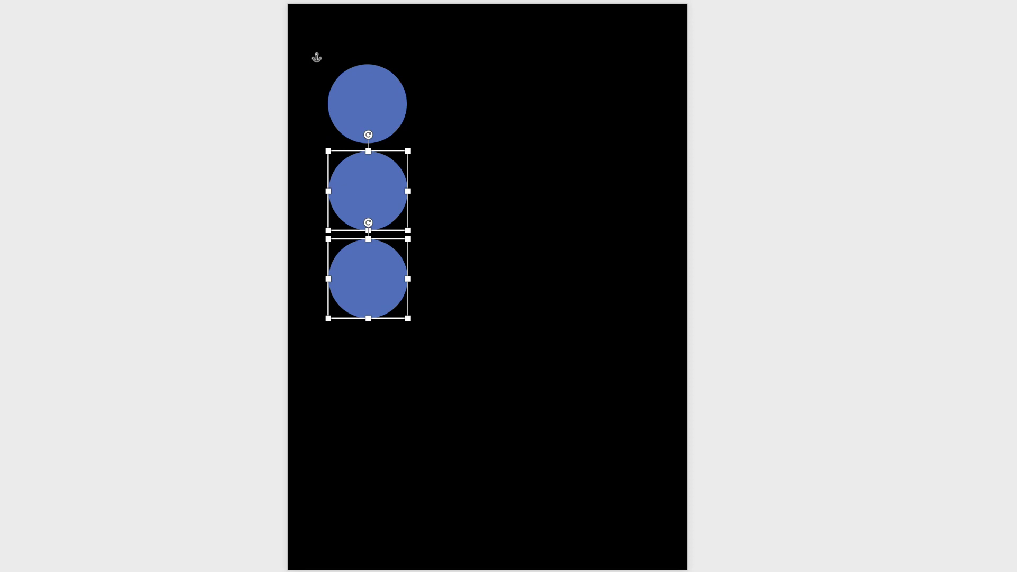
pyautogui.moveTo(376, 277); pyautogui.dragTo(376, 454)
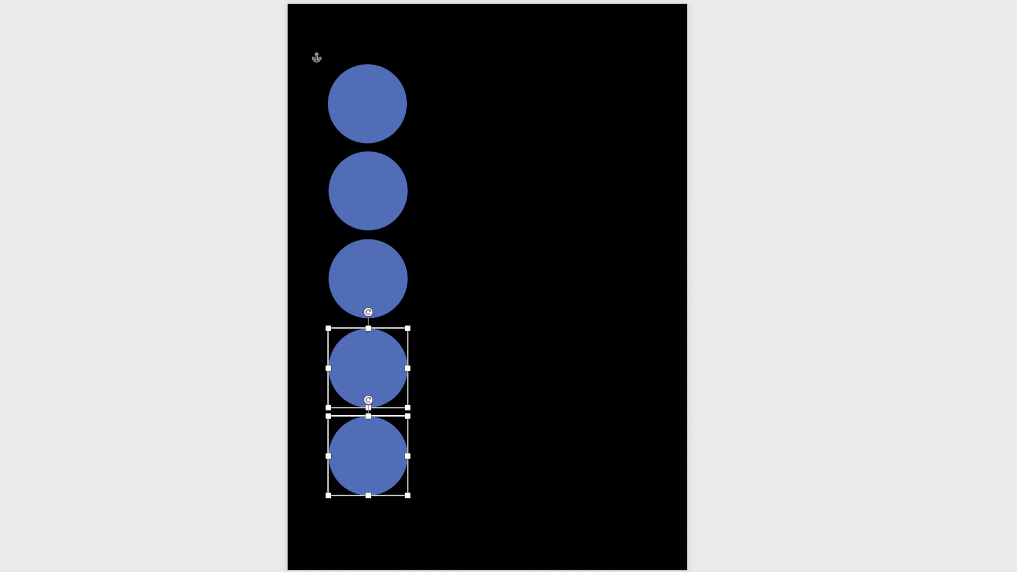
pyautogui.click(466, 403)
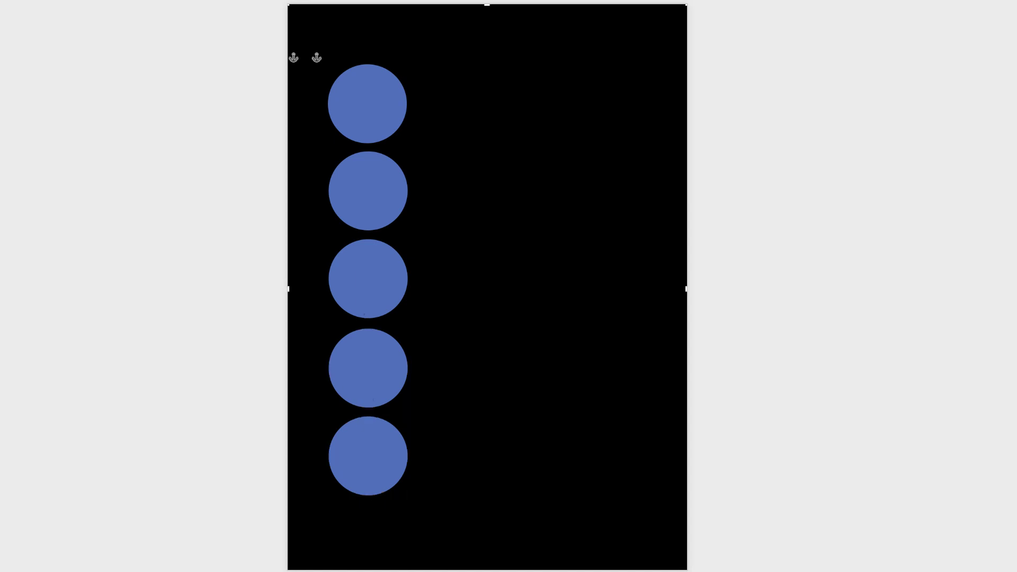
# Select all five circles in the column and distribute them vertically
pyautogui.click(368, 456)
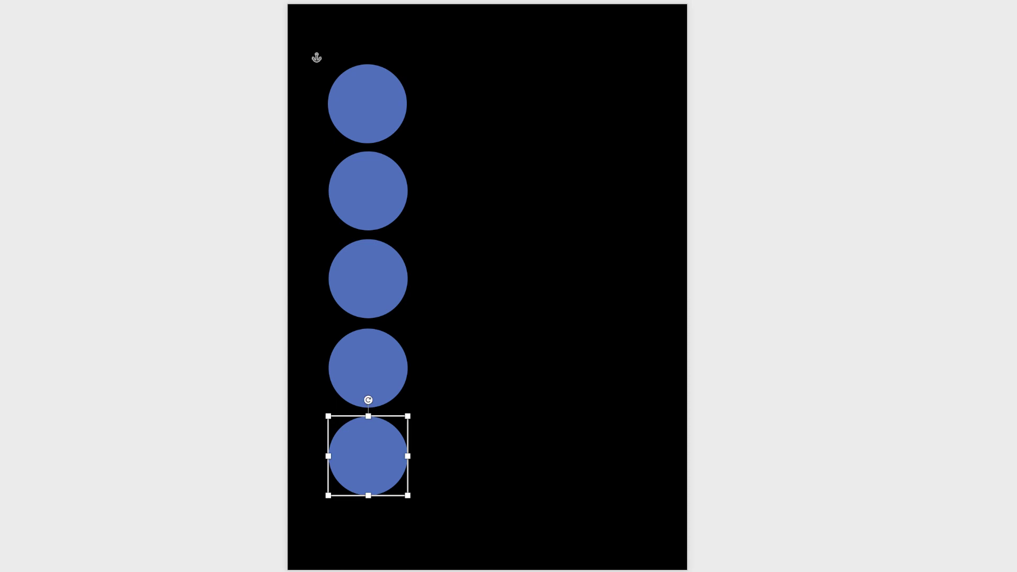
pyautogui.keyDown('shift'); pyautogui.click(368, 368); pyautogui.keyUp('shift')
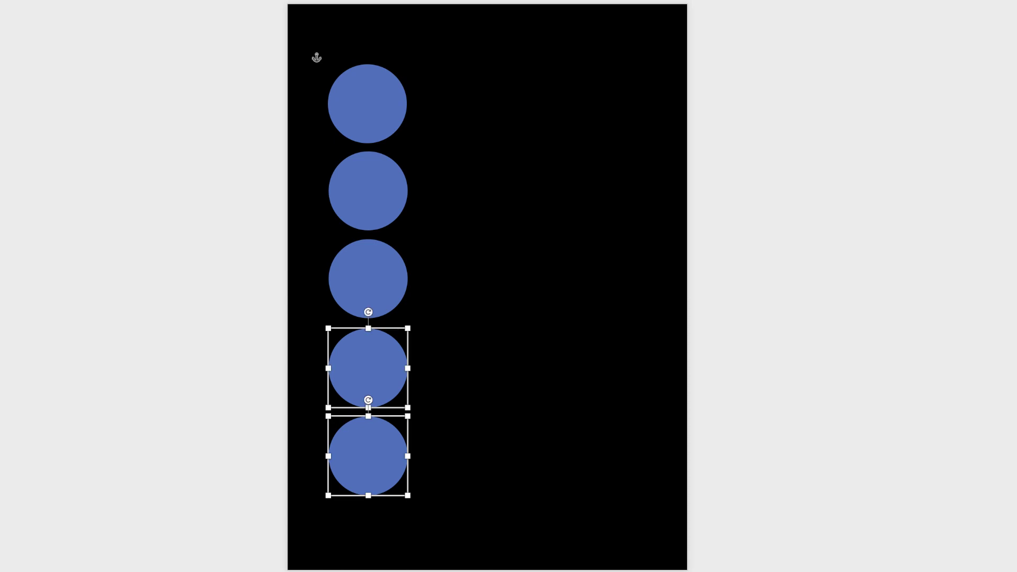
pyautogui.keyDown('shift'); pyautogui.click(368, 278); pyautogui.keyUp('shift')
pyautogui.keyDown('shift'); pyautogui.click(368, 191); pyautogui.keyUp('shift')
pyautogui.keyDown('shift'); pyautogui.click(368, 104); pyautogui.keyUp('shift')
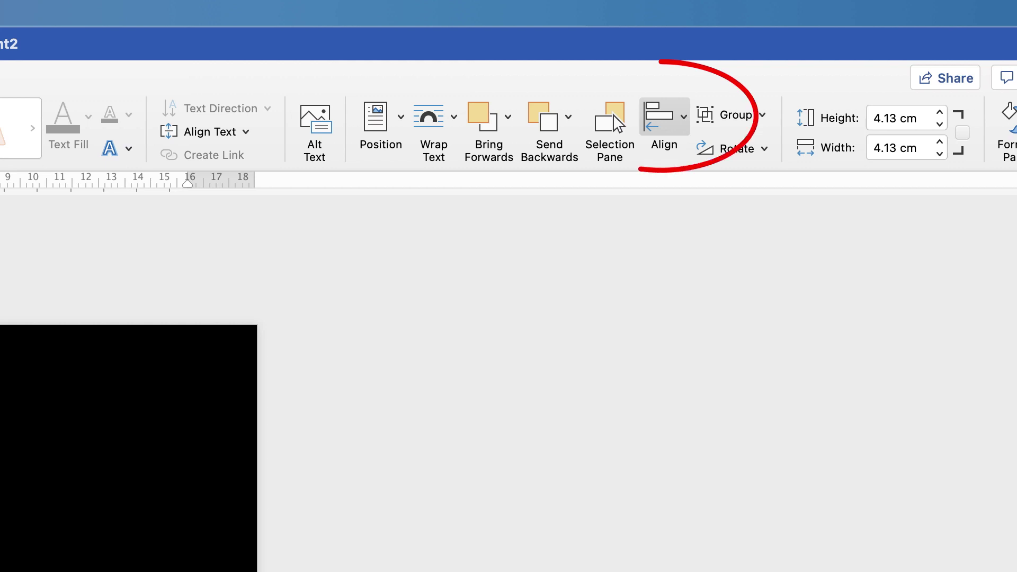
pyautogui.click(662, 117)
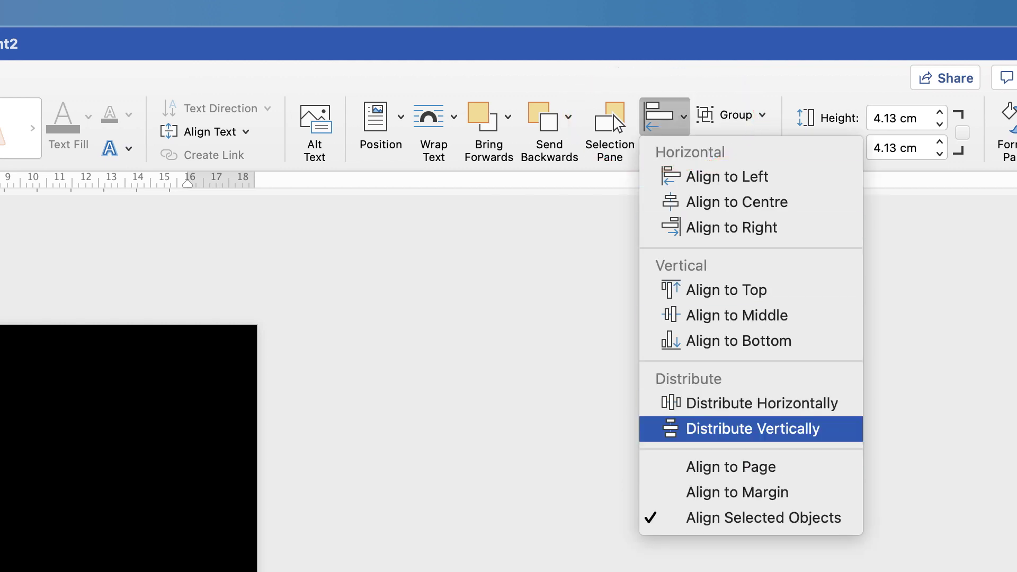
pyautogui.click(752, 428)
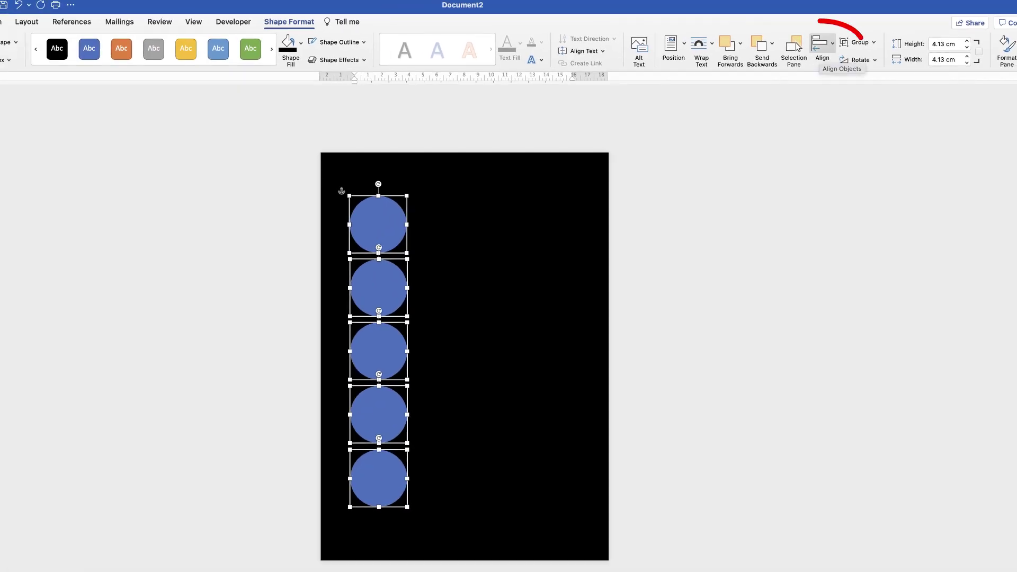
# Align the five selected circles to the left and deselect them
pyautogui.click(819, 46)
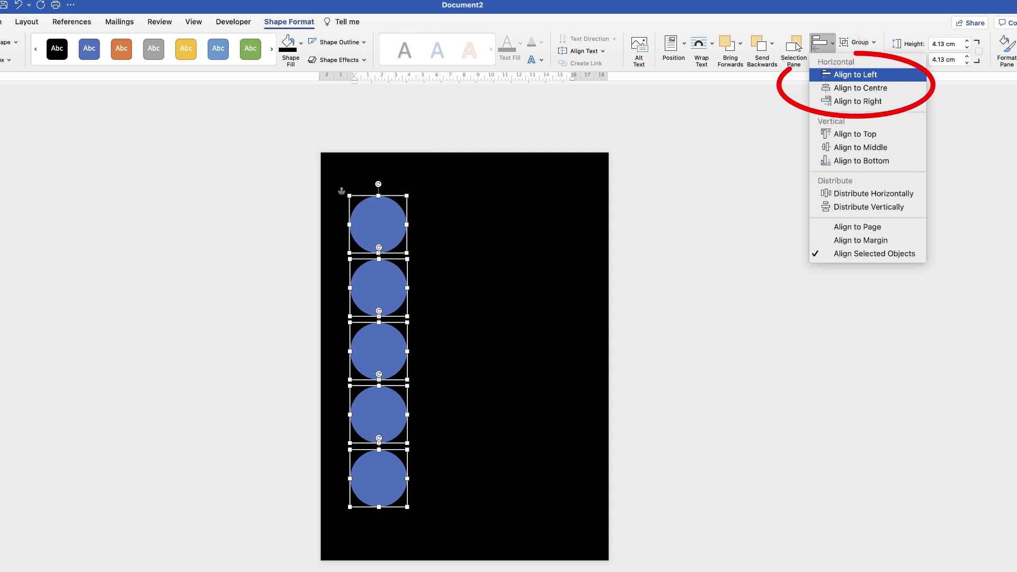
pyautogui.click(855, 75)
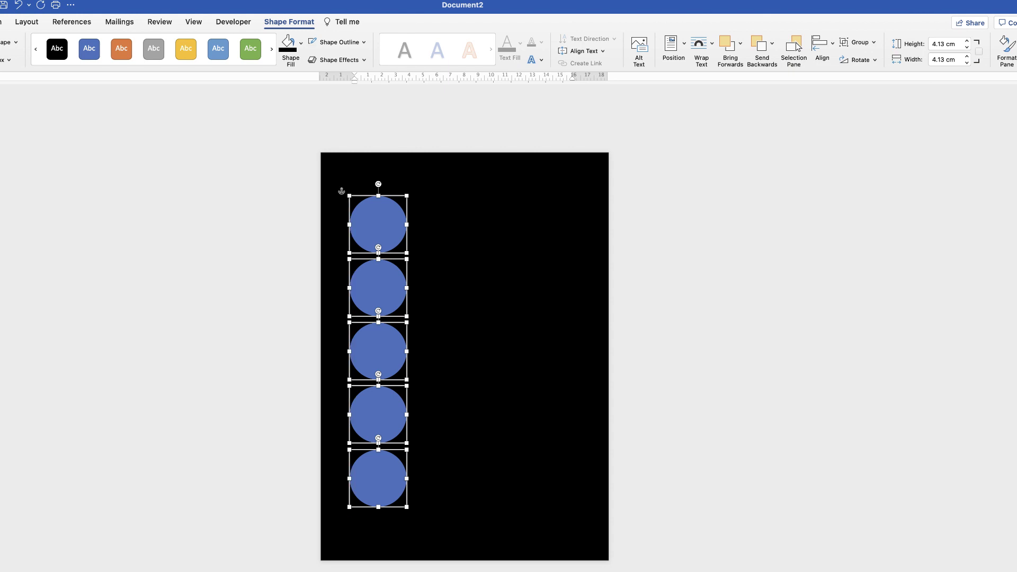
pyautogui.click(487, 328)
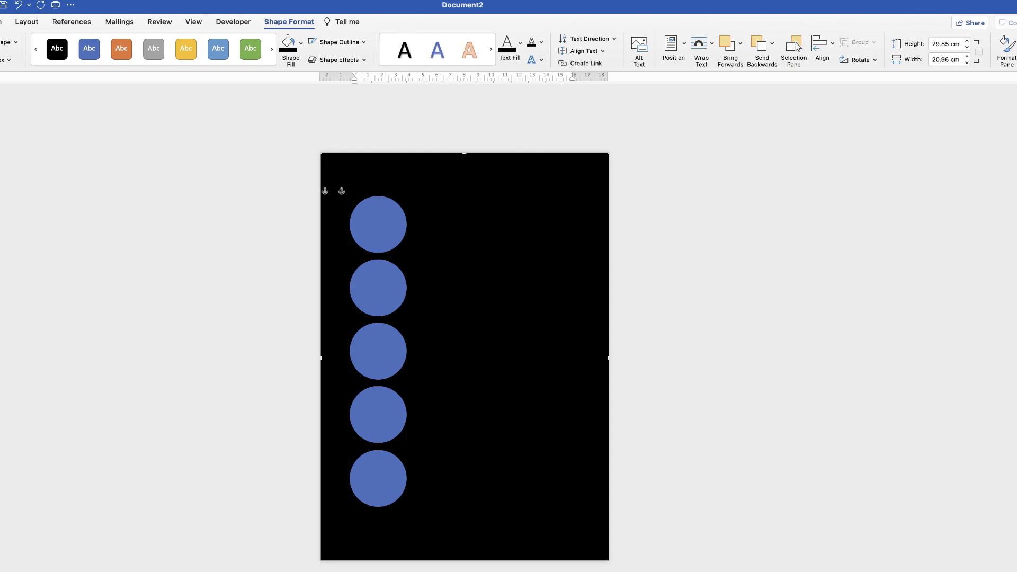
# Fill the top circle with the dark purple from the recent colours
pyautogui.click(378, 225)
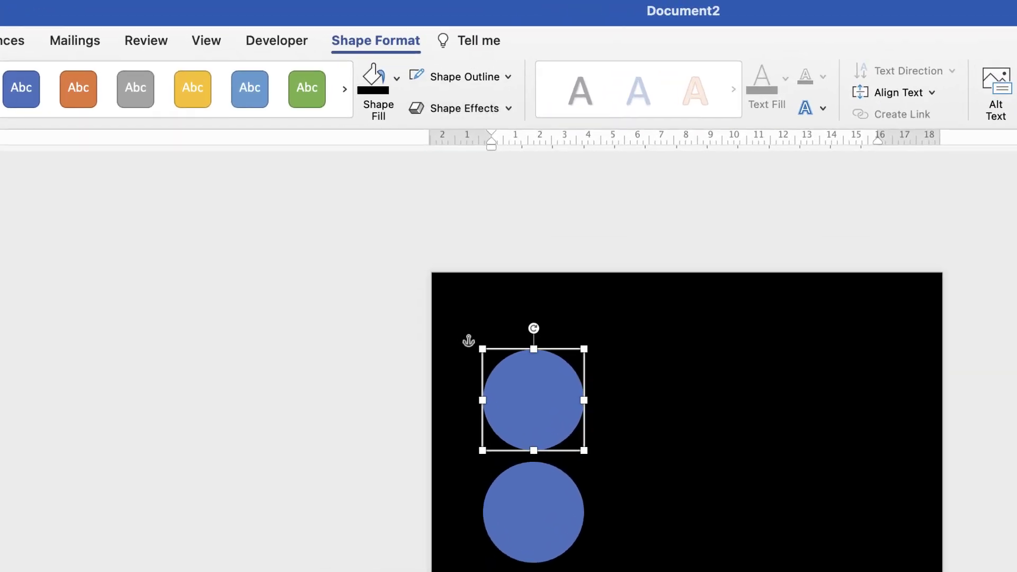
pyautogui.click(397, 79)
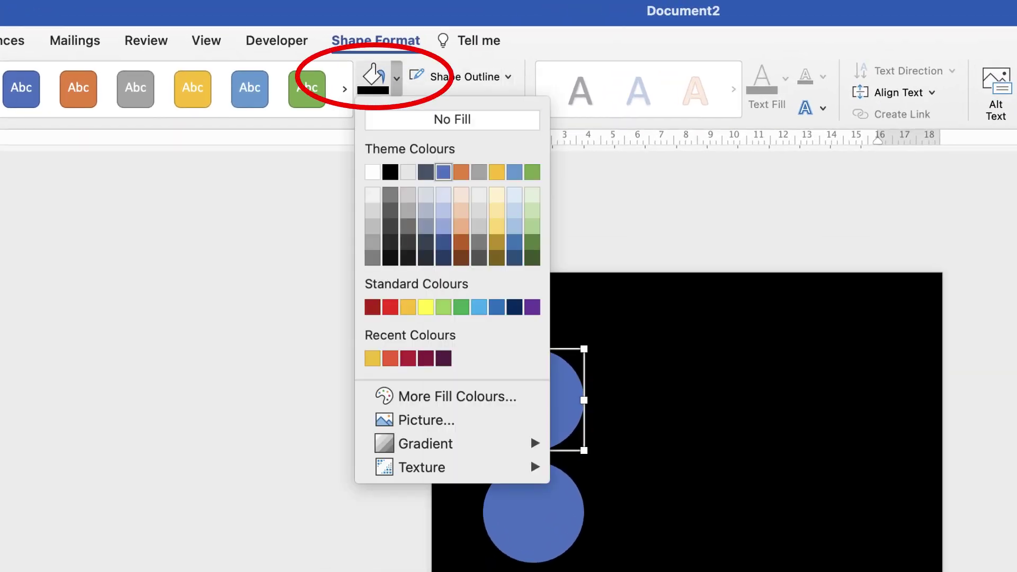
pyautogui.click(444, 358)
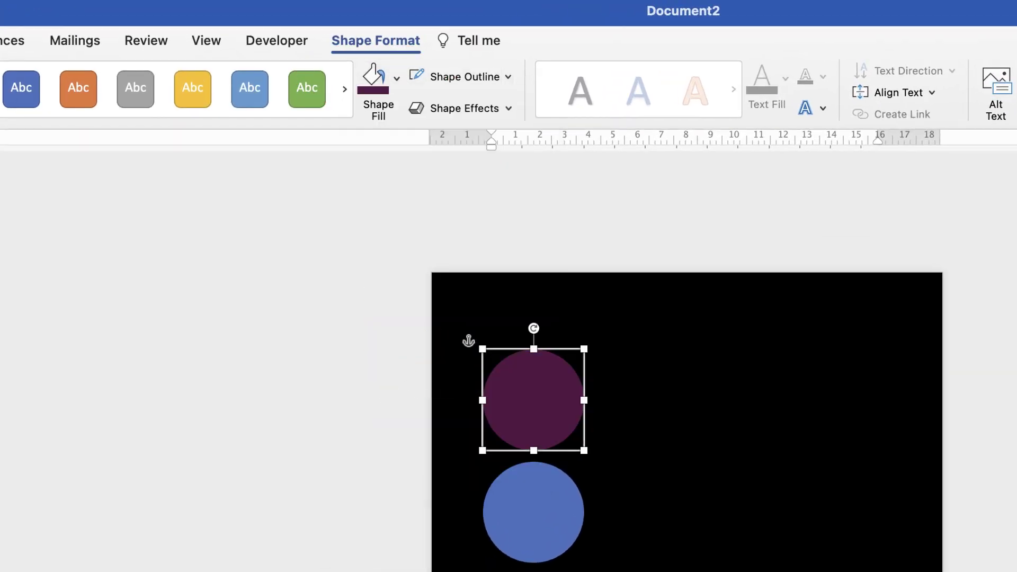
# Try a custom pink fill for the second circle on the colour wheel, then sample a screen colour with the eyedropper
pyautogui.click(533, 512)
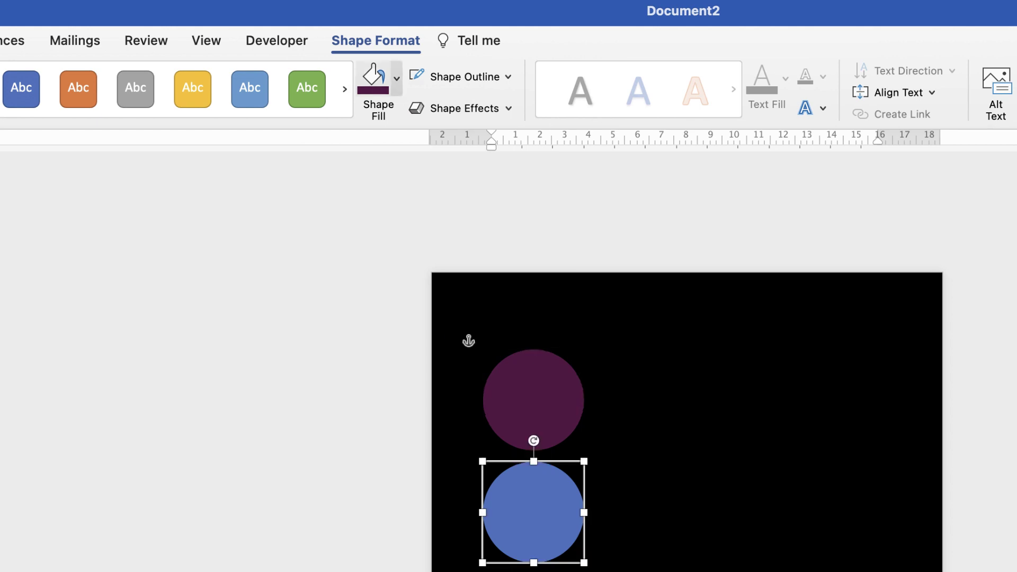
pyautogui.click(396, 78)
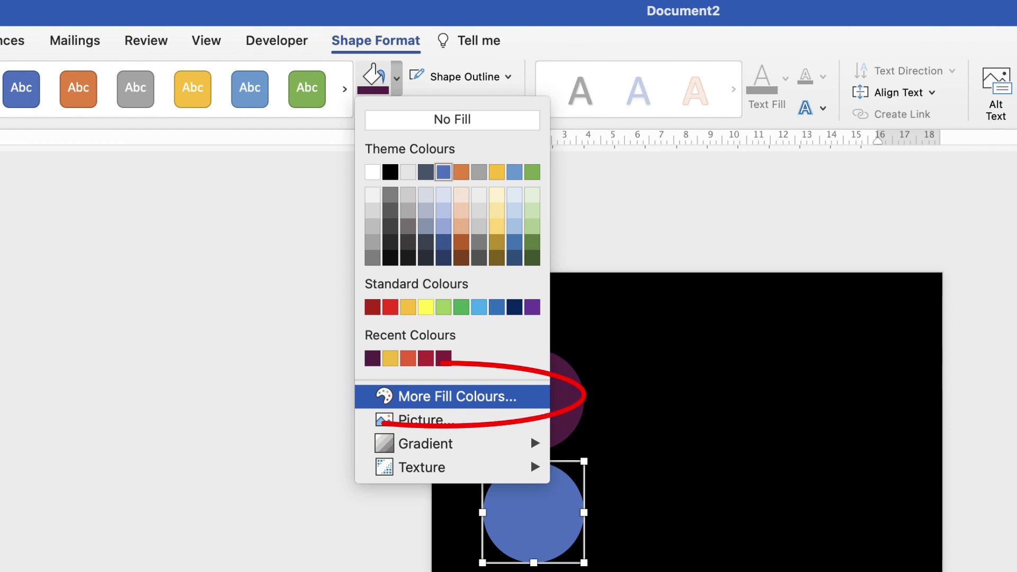
pyautogui.click(455, 396)
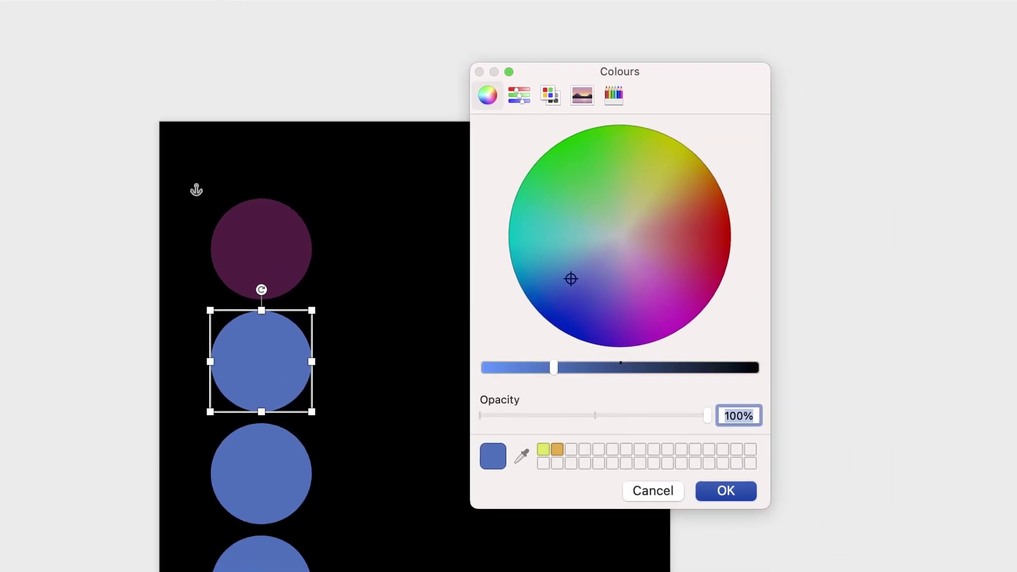
pyautogui.moveTo(571, 279); pyautogui.dragTo(667, 247)
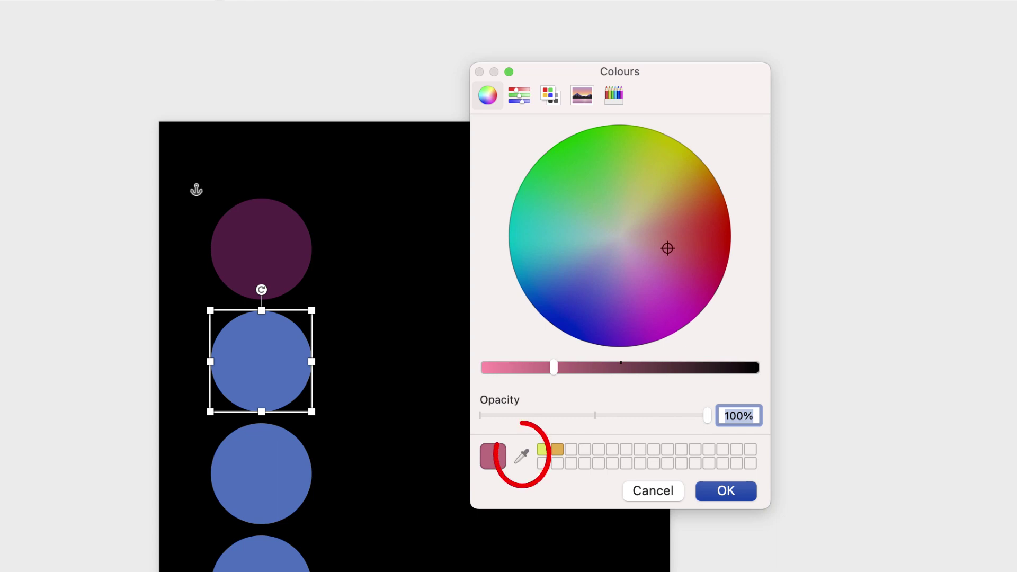
pyautogui.click(521, 456)
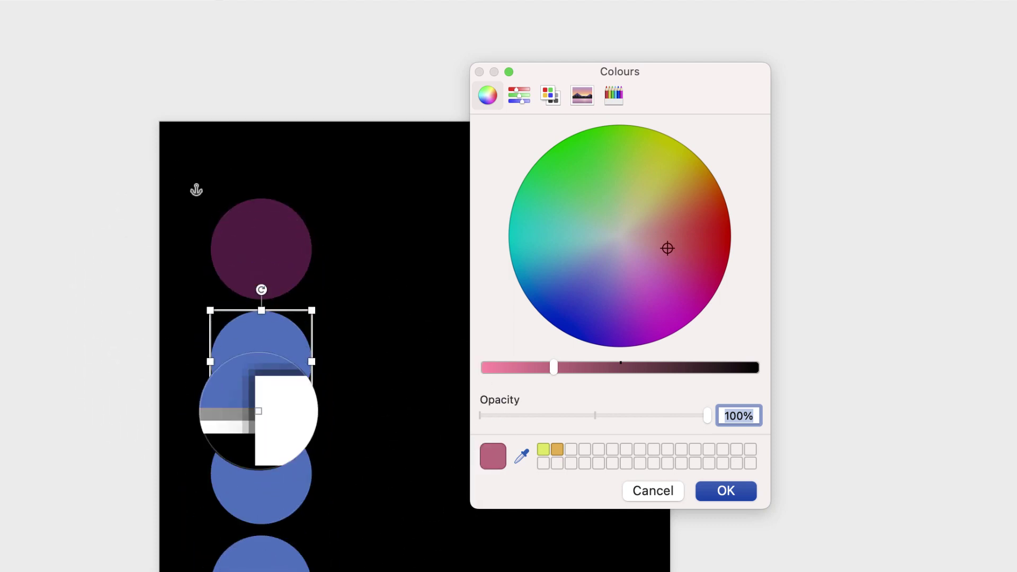
pyautogui.click(672, 488)
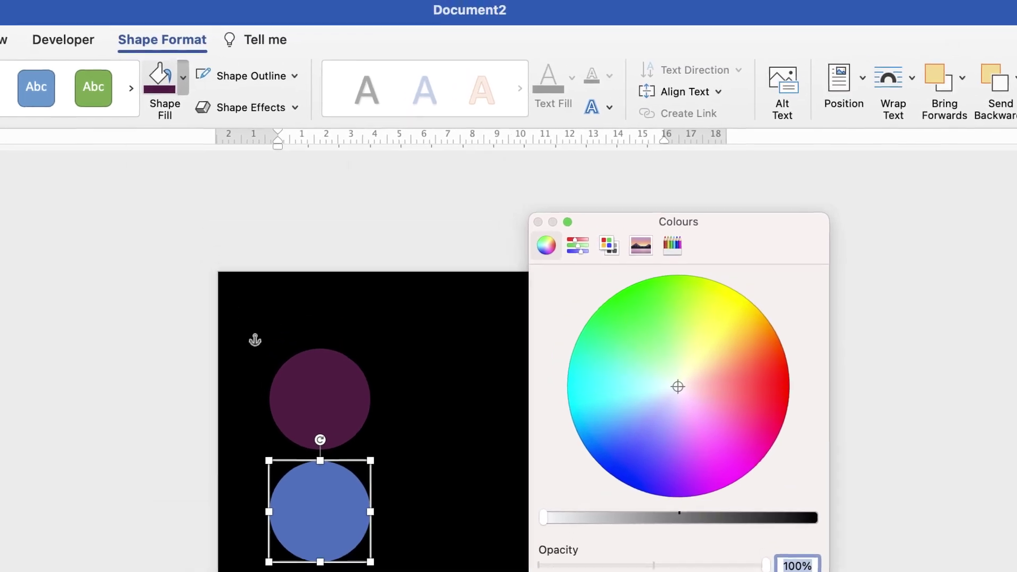
# Fill the second circle with dark maroon and the third circle with crimson from the recent colours
pyautogui.click(183, 78)
pyautogui.click(211, 358)
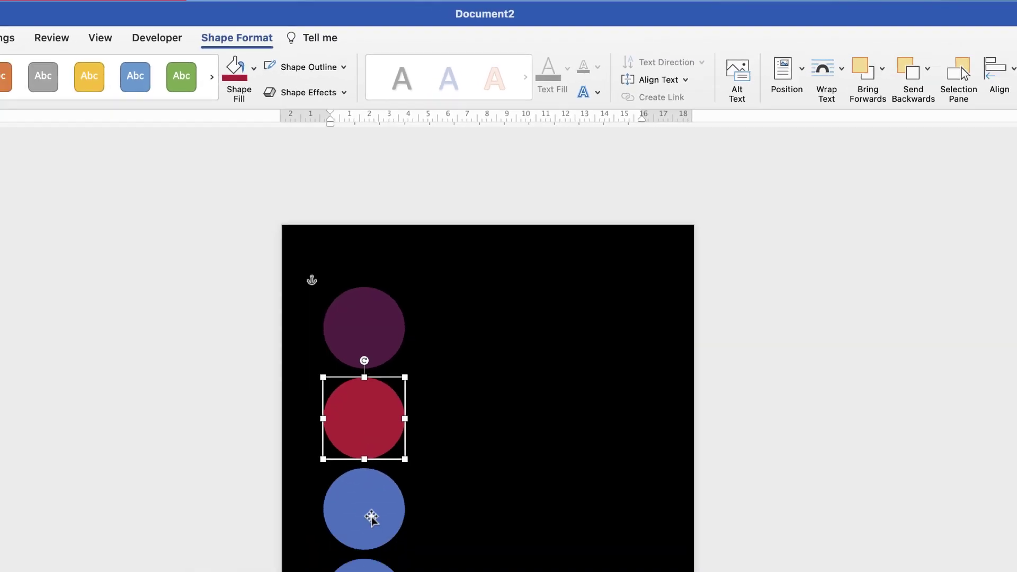
pyautogui.click(254, 68)
pyautogui.click(394, 189)
pyautogui.click(363, 508)
pyautogui.click(254, 68)
pyautogui.click(385, 190)
# Fill the fourth circle with orange and the bottom circle with yellow from the recent colours
pyautogui.click(364, 566)
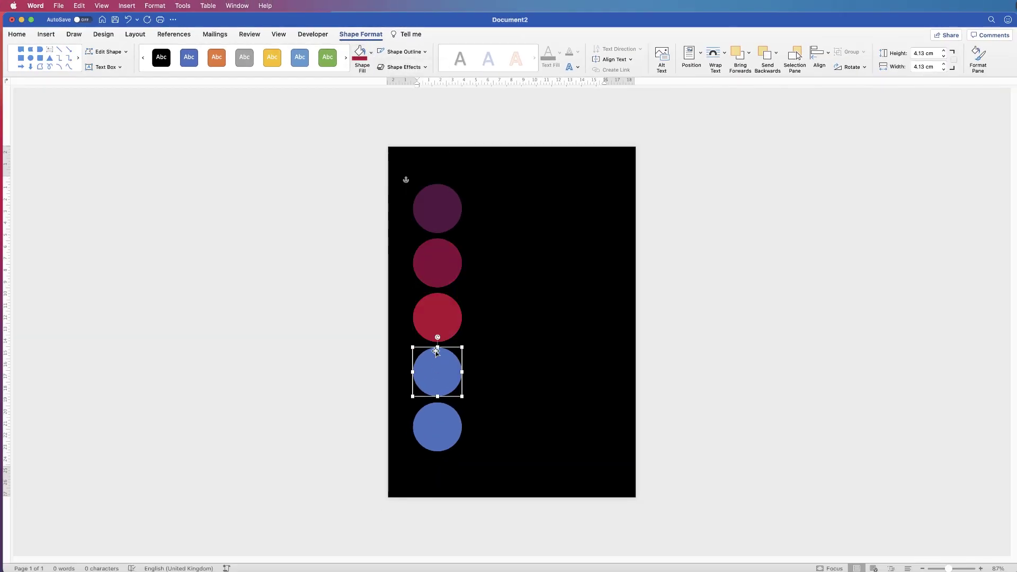
pyautogui.click(371, 53)
pyautogui.click(395, 189)
pyautogui.click(438, 418)
pyautogui.click(371, 52)
pyautogui.click(394, 189)
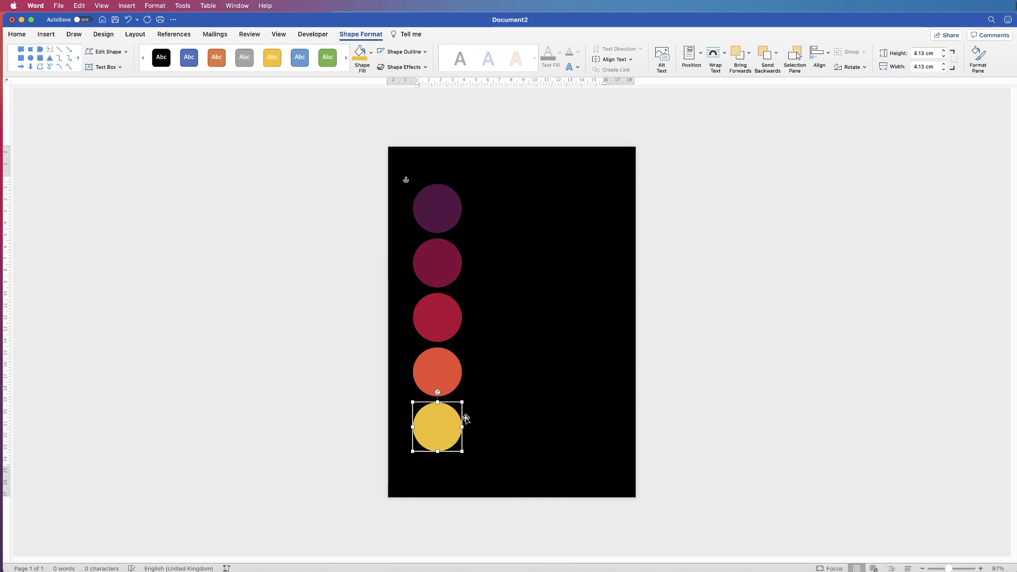
# Select all five coloured circles in the column and group them into one object
pyautogui.keyDown('shift'); pyautogui.click(440, 367); pyautogui.keyUp('shift')
pyautogui.keyDown('shift'); pyautogui.click(437, 316); pyautogui.keyUp('shift')
pyautogui.keyDown('shift'); pyautogui.click(439, 263); pyautogui.keyUp('shift')
pyautogui.keyDown('shift'); pyautogui.click(439, 214); pyautogui.keyUp('shift')
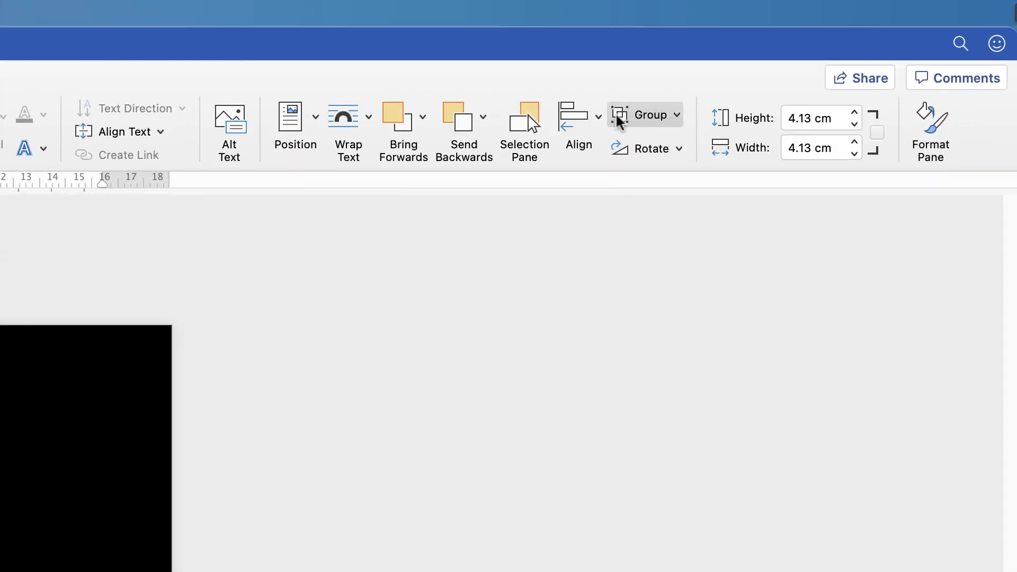
pyautogui.click(676, 116)
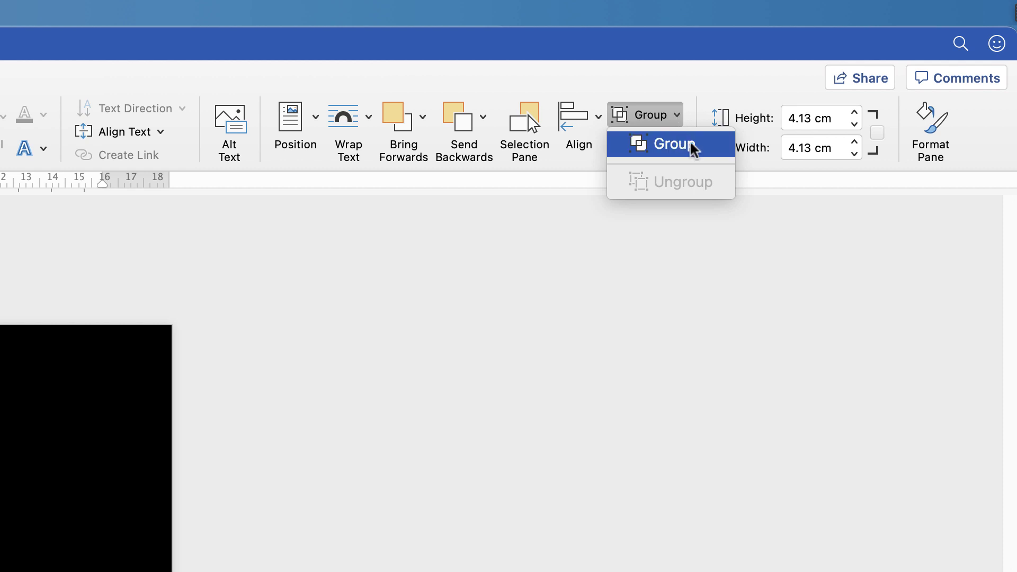
pyautogui.click(642, 145)
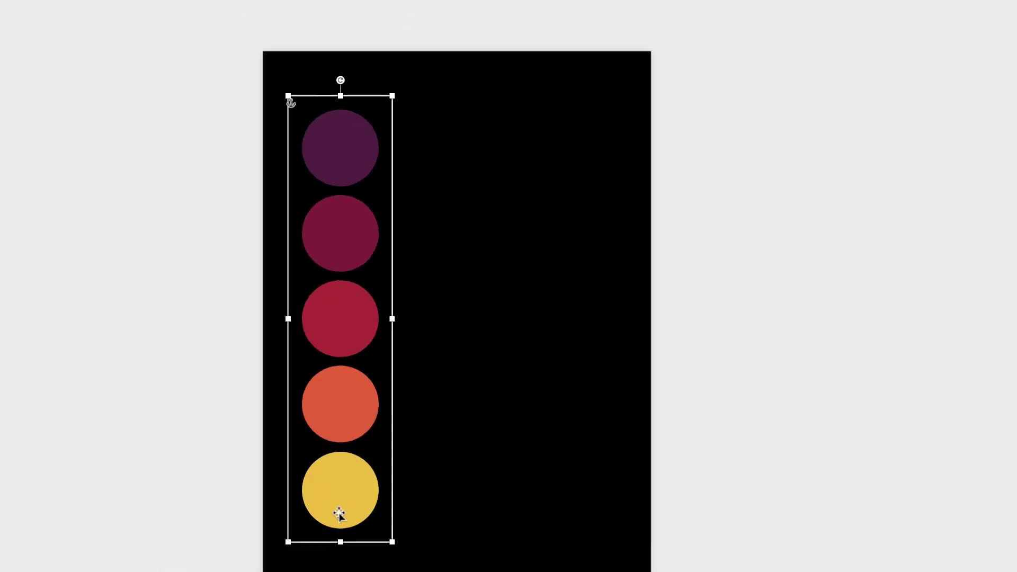
# Move the circle group towards the page's upper left corner and place a duplicate of it on the page's right half
pyautogui.moveTo(398, 139); pyautogui.dragTo(389, 108)
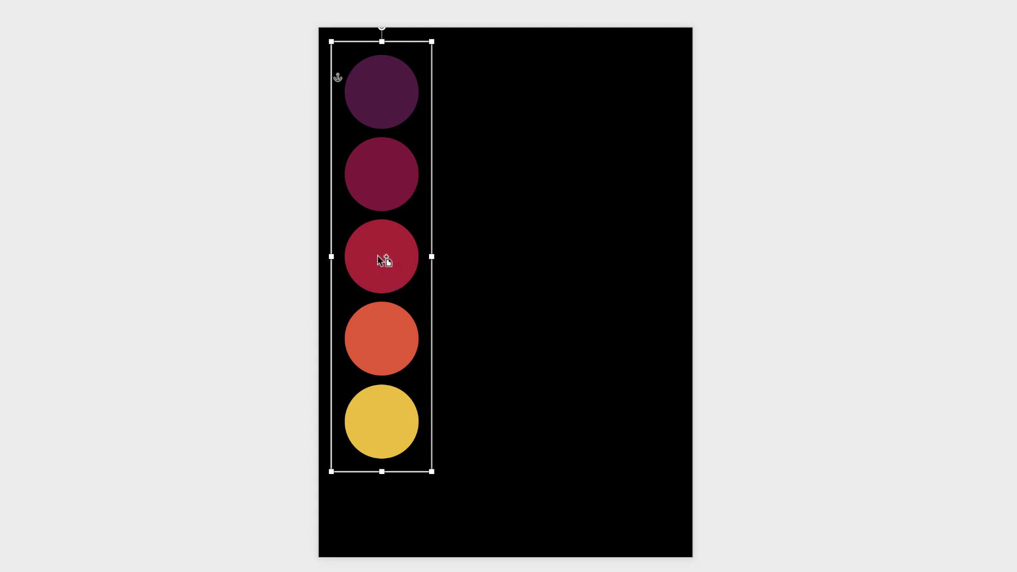
pyautogui.moveTo(383, 258); pyautogui.dragTo(590, 286)
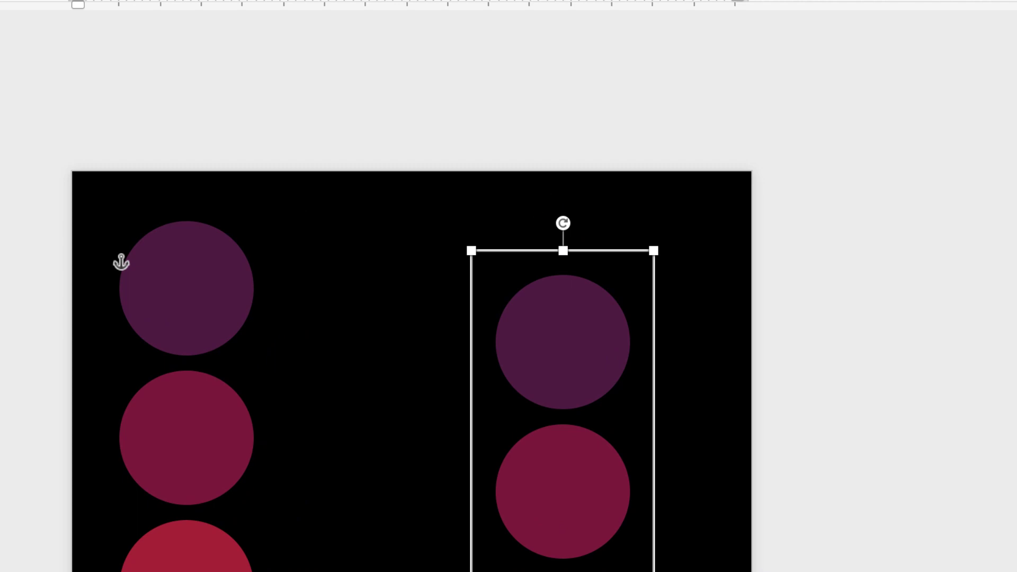
# Rotate the duplicated circle group upside down so yellow is on top, and move it towards the page's lower right corner
pyautogui.moveTo(563, 223); pyautogui.dragTo(779, 339)
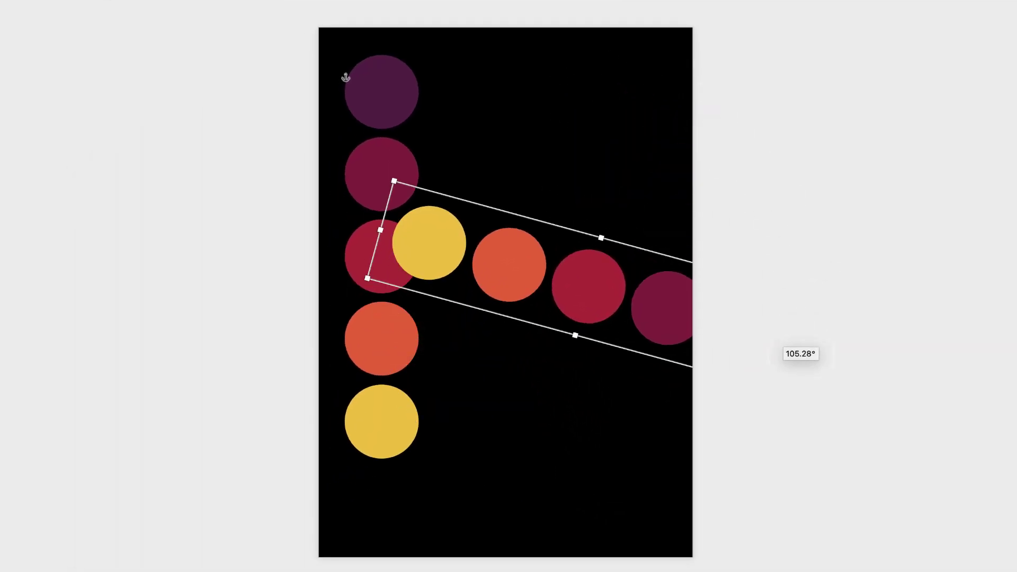
pyautogui.moveTo(795, 381); pyautogui.dragTo(589, 516)
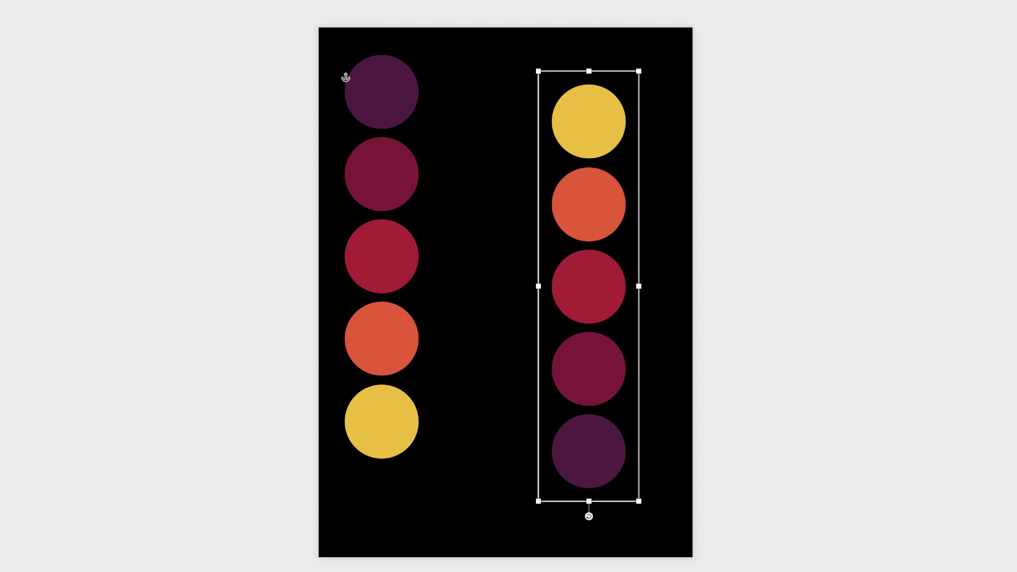
pyautogui.moveTo(588, 286); pyautogui.dragTo(639, 331)
pyautogui.press('Right')
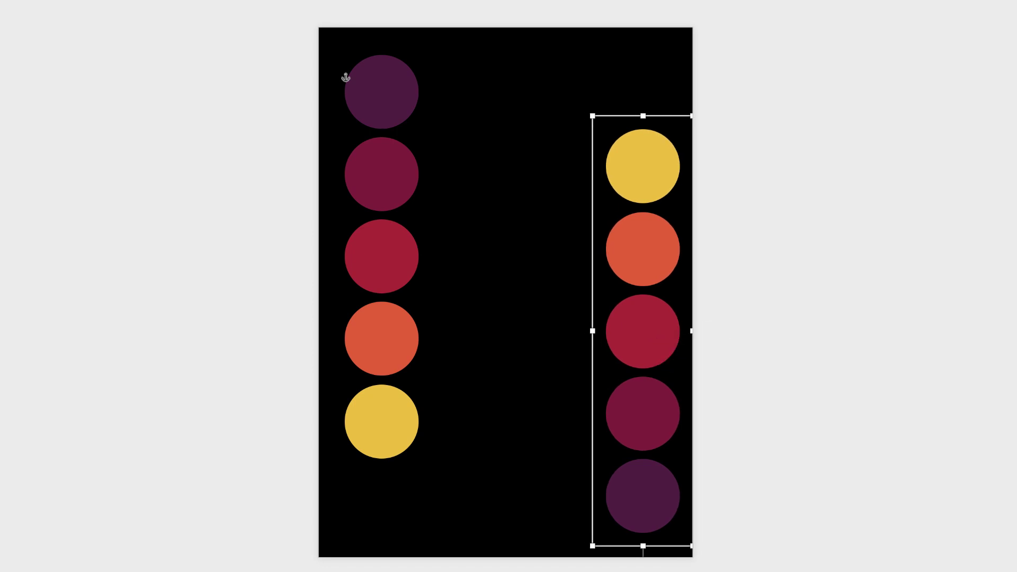
# Nudge the original circle group towards the page's left edge to 0.85 cm and slightly upwards
pyautogui.click(381, 257)
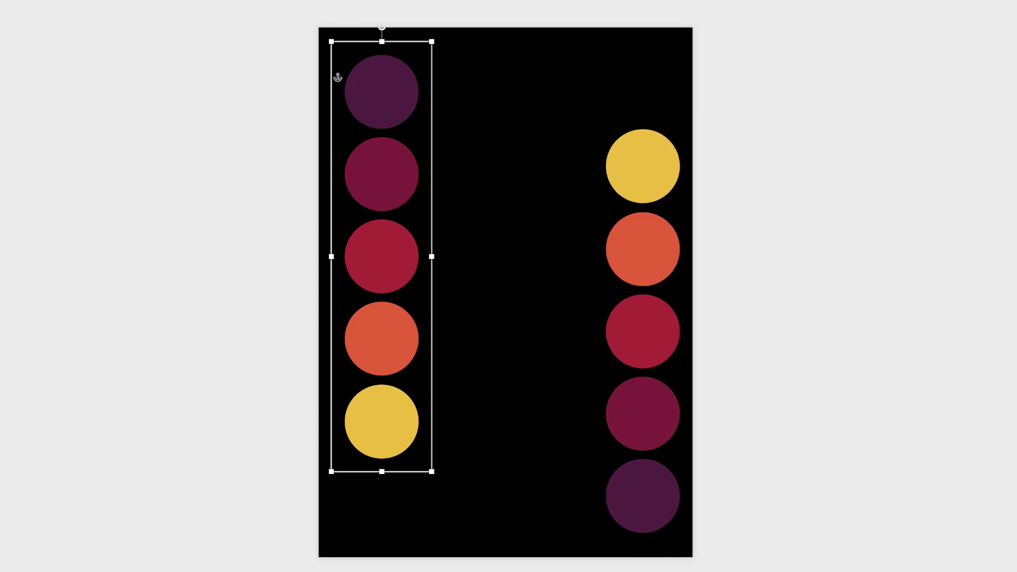
pyautogui.press('Left')
pyautogui.press('Left')
pyautogui.press('Left')
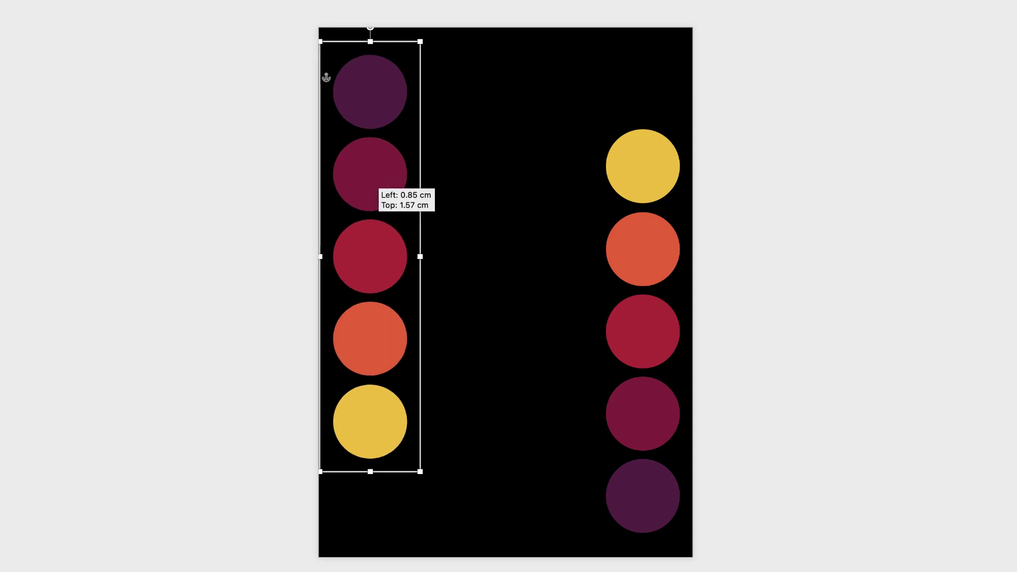
pyautogui.press('Up')
pyautogui.press('Up')
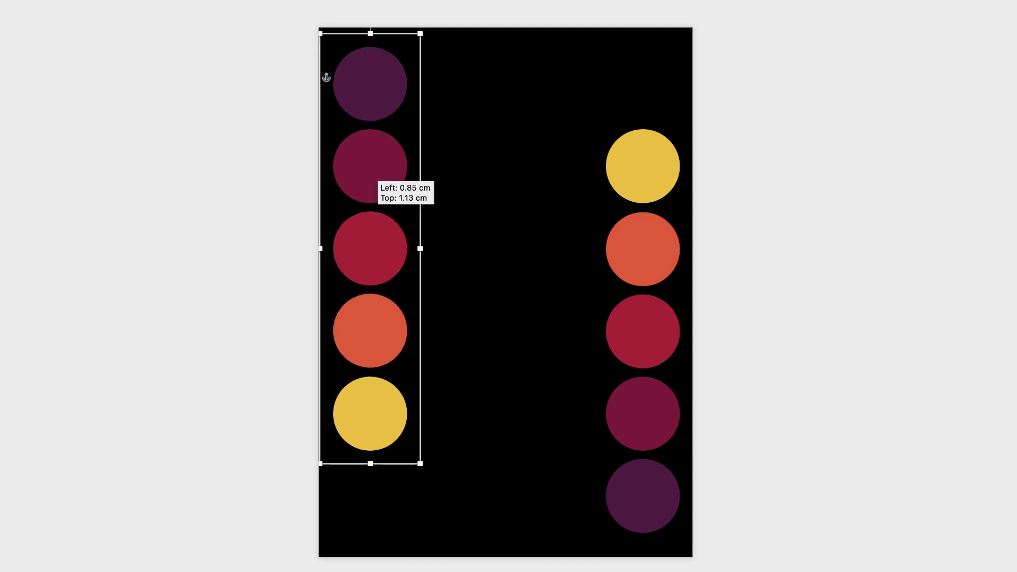
pyautogui.press('Down')
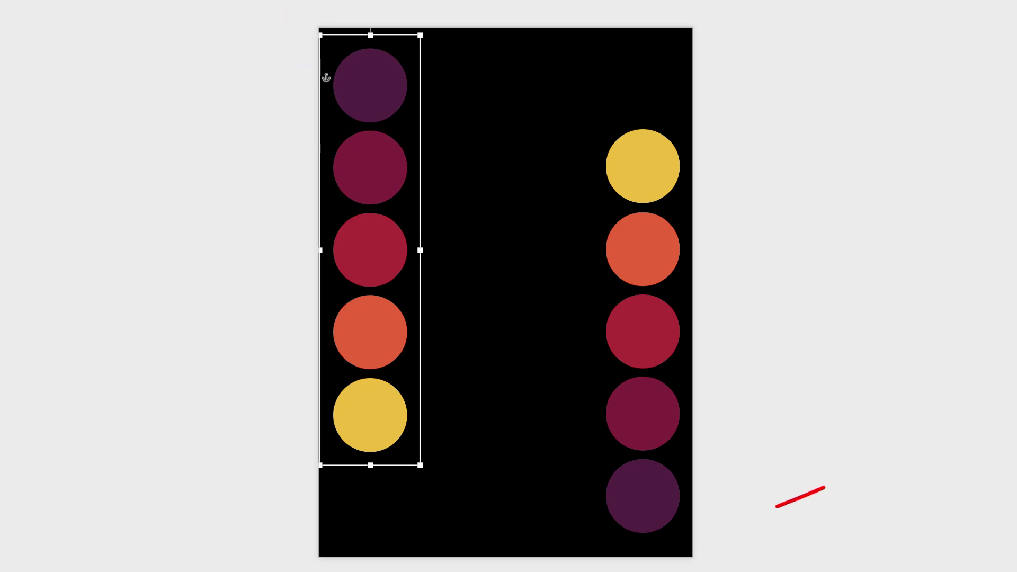
# Draw a horizontal text box between the two circle columns near the top of the page and enter "The"
pyautogui.click(505, 292)
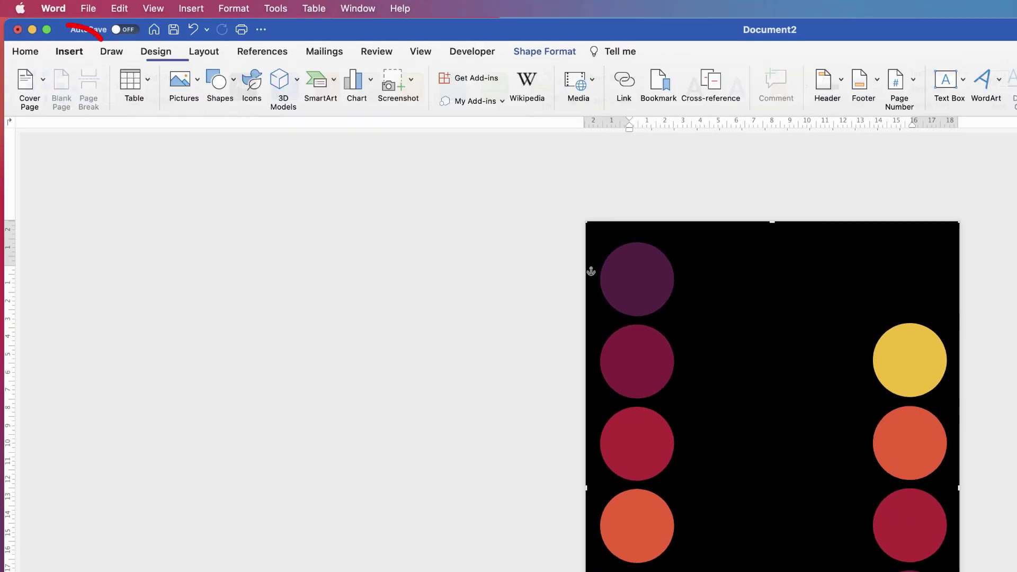
pyautogui.click(948, 82)
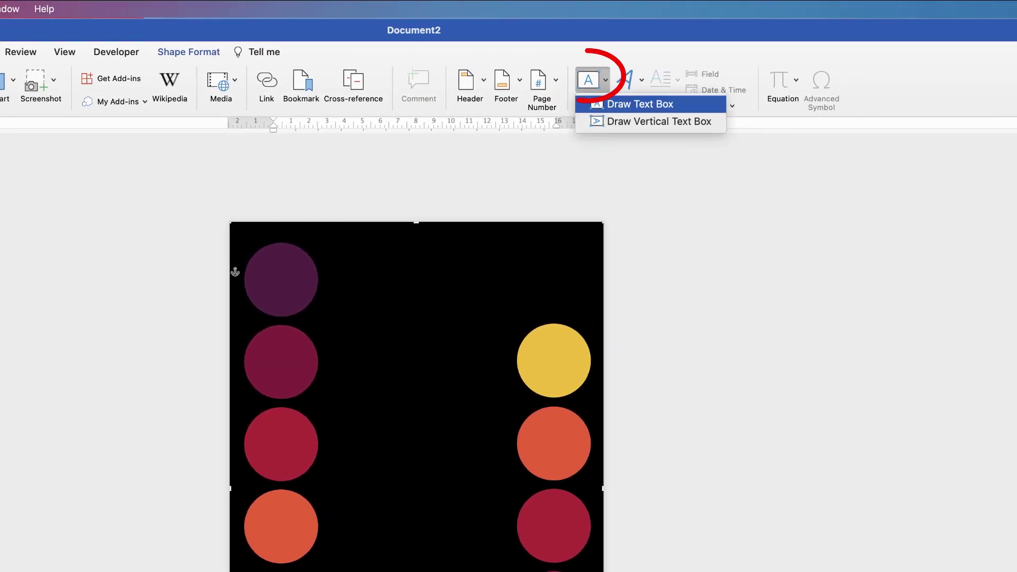
pyautogui.click(640, 104)
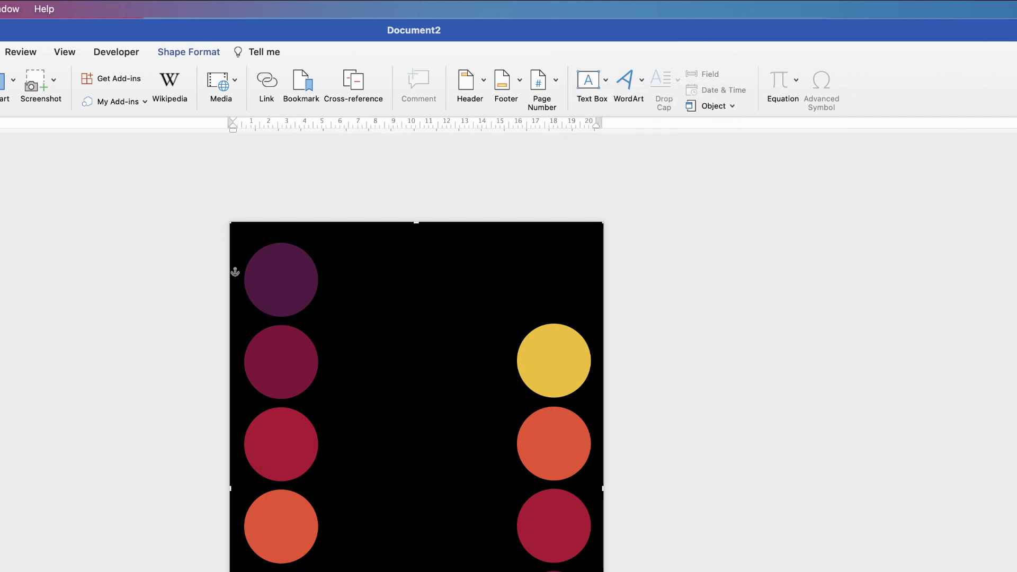
pyautogui.moveTo(346, 266); pyautogui.dragTo(480, 358)
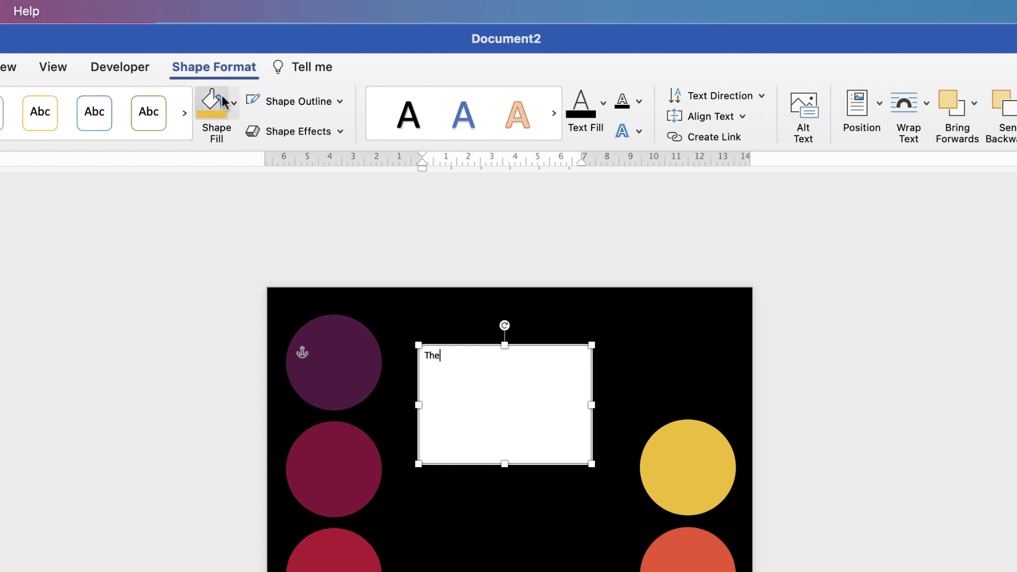
# Remove the fill and the outline of the text box
pyautogui.click(235, 113)
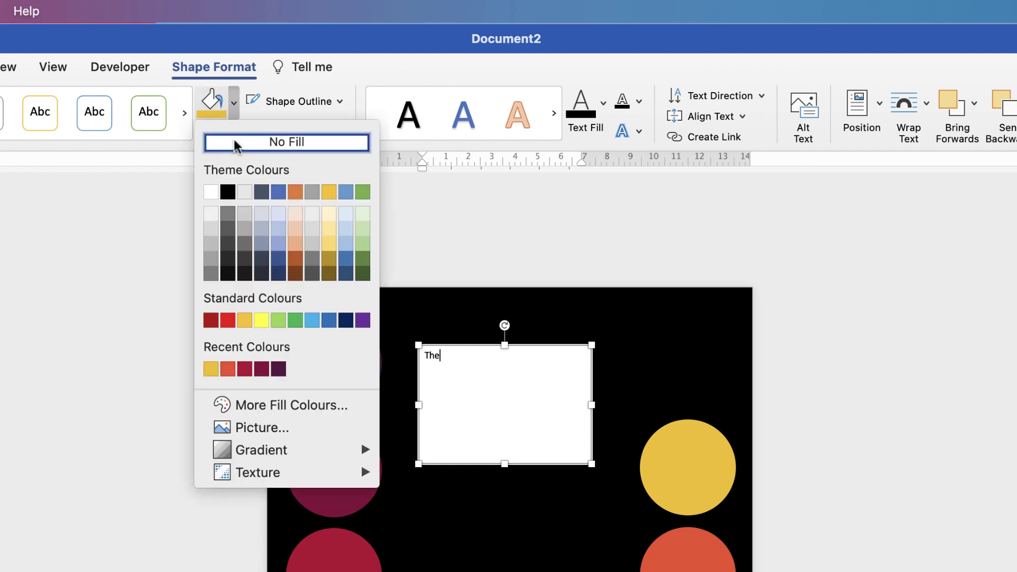
pyautogui.click(270, 141)
pyautogui.click(339, 101)
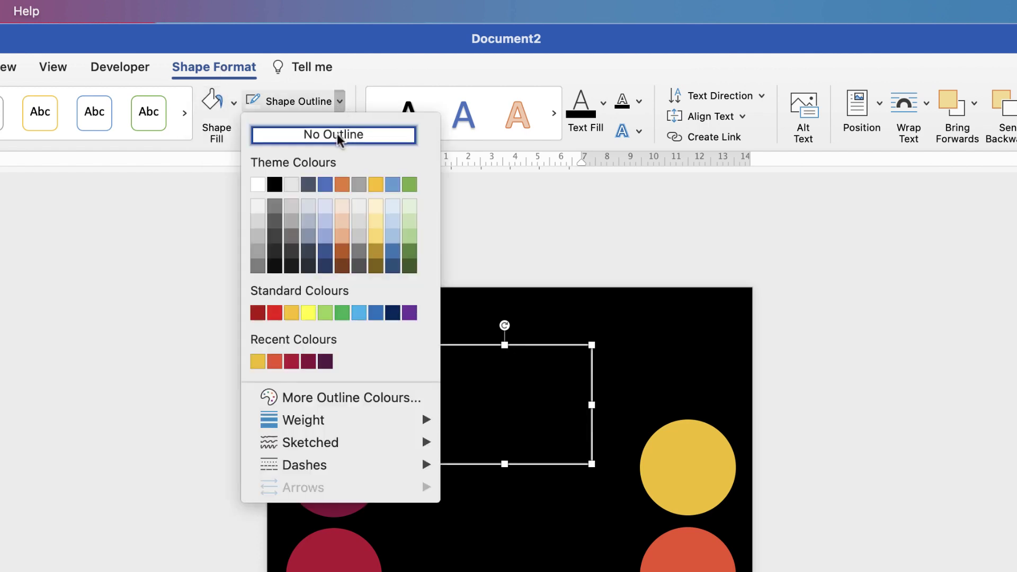
pyautogui.click(336, 134)
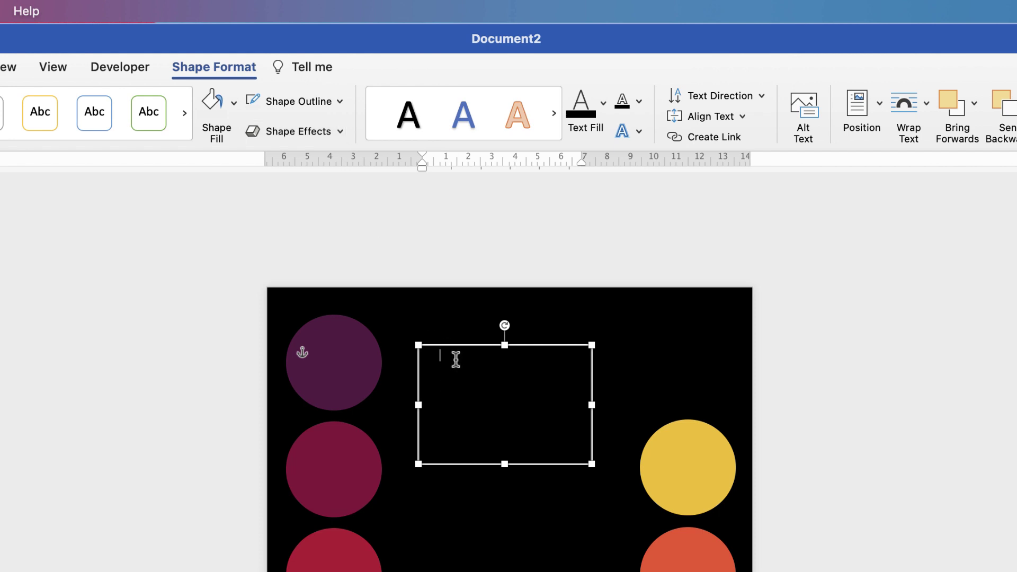
# Set the font colour of the word "The" in the text box to white
pyautogui.moveTo(446, 357); pyautogui.dragTo(420, 361)
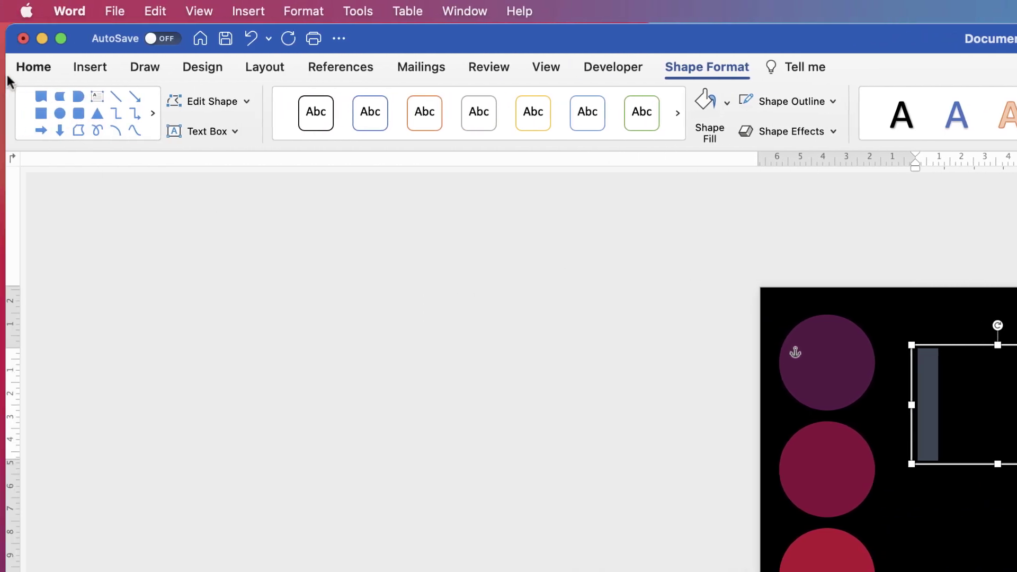
pyautogui.click(34, 68)
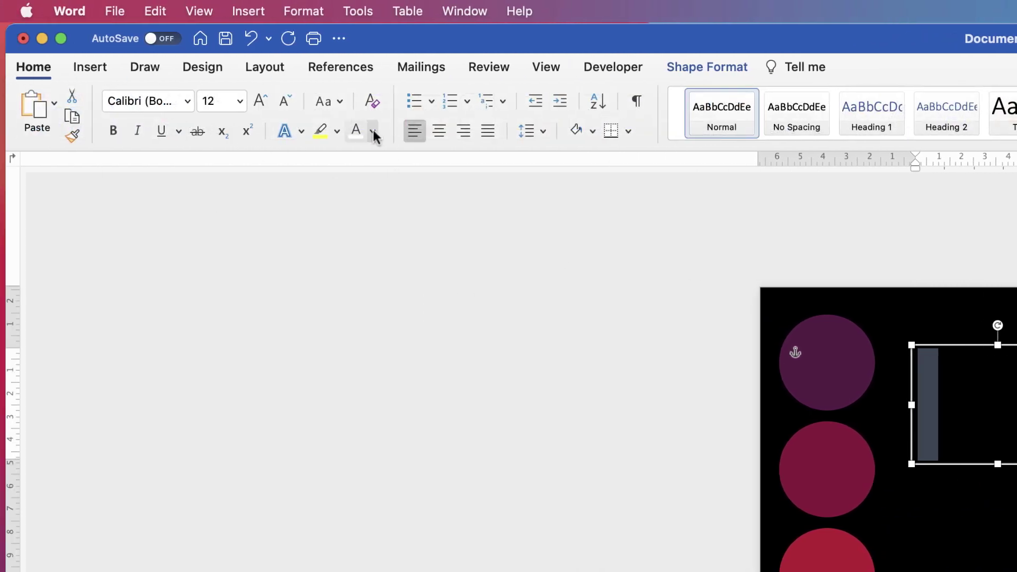
pyautogui.click(373, 132)
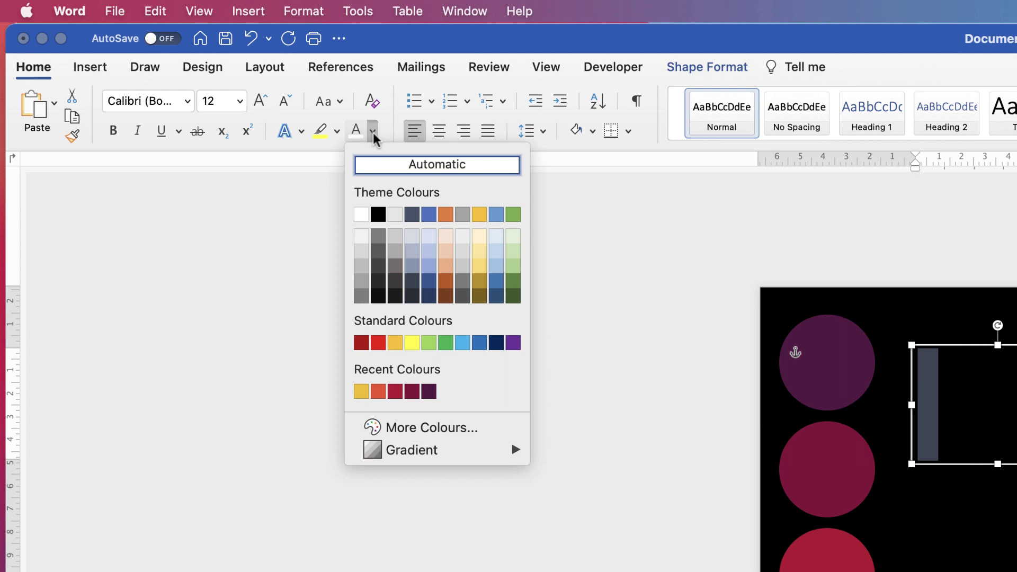
pyautogui.click(360, 214)
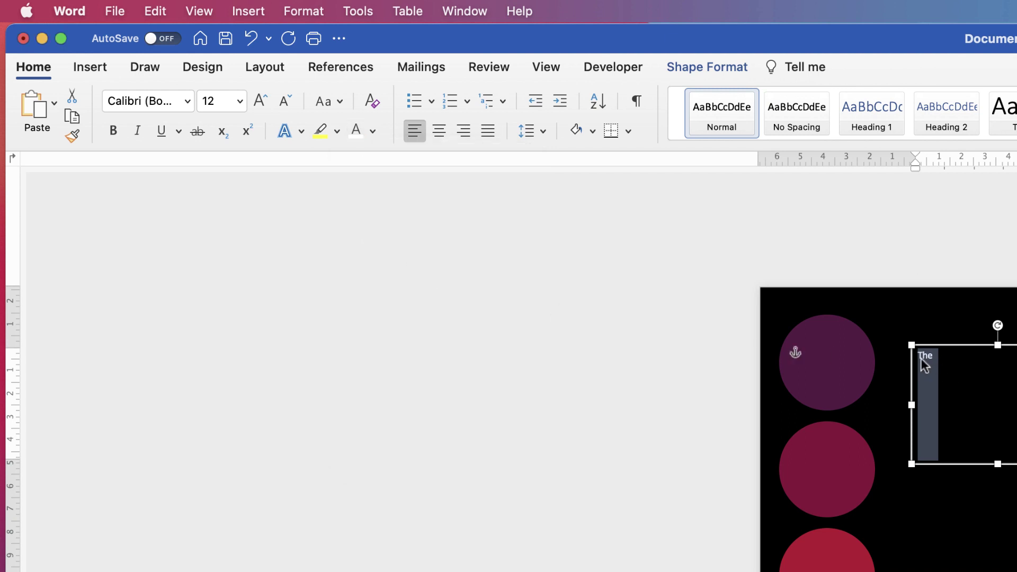
# Enlarge the word "The" to a font size of 72
pyautogui.click(260, 102)
pyautogui.click(259, 103)
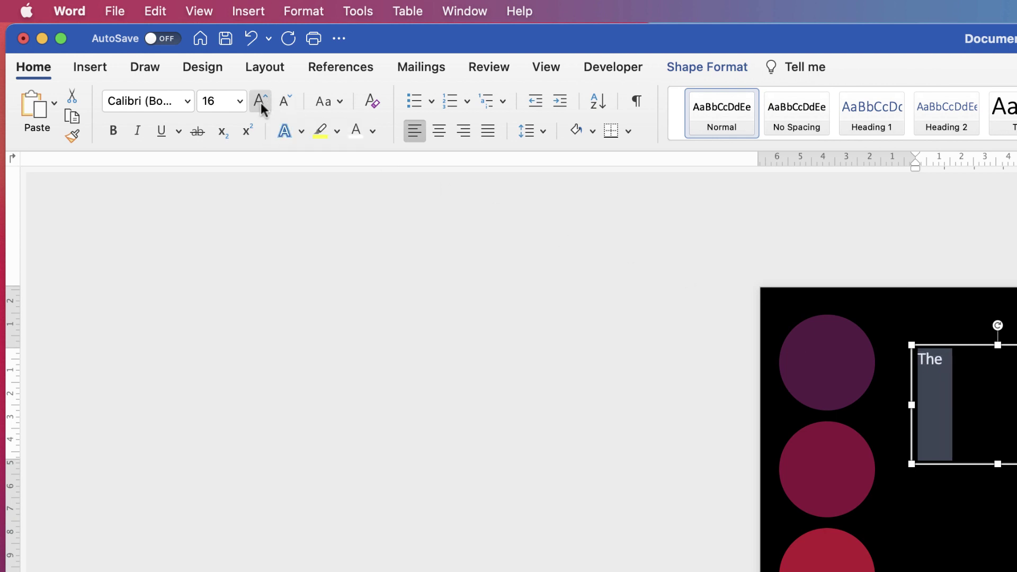
pyautogui.click(263, 100)
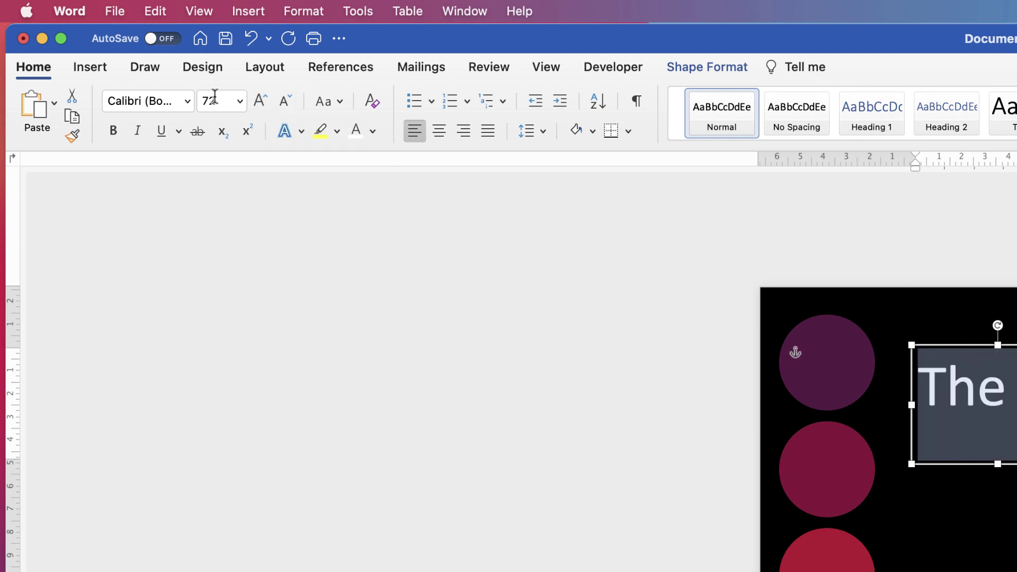
# Change the font of the word "The" to Brazilia and enlarge it to size 90
pyautogui.click(188, 102)
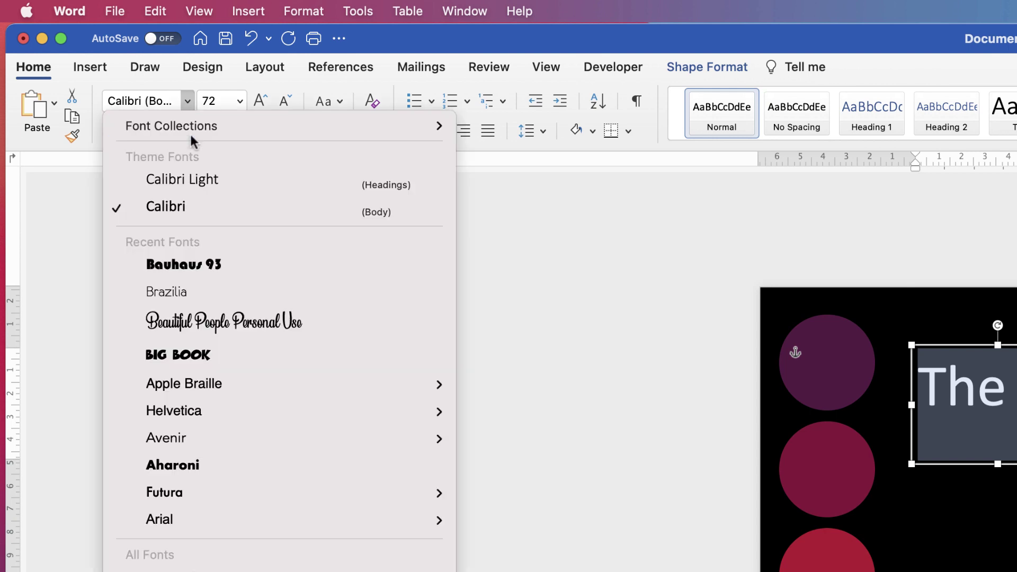
pyautogui.click(178, 292)
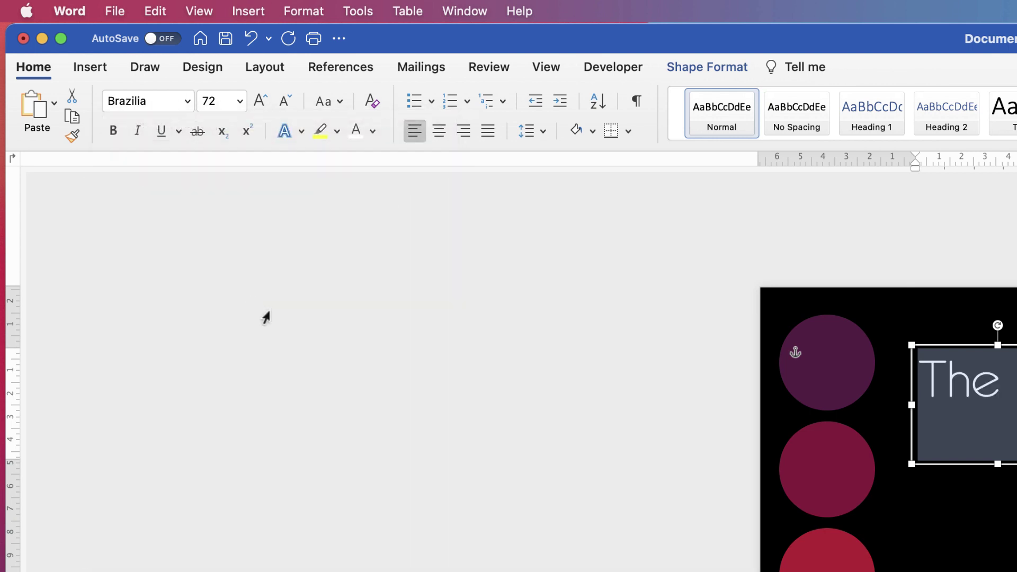
pyautogui.click(259, 102)
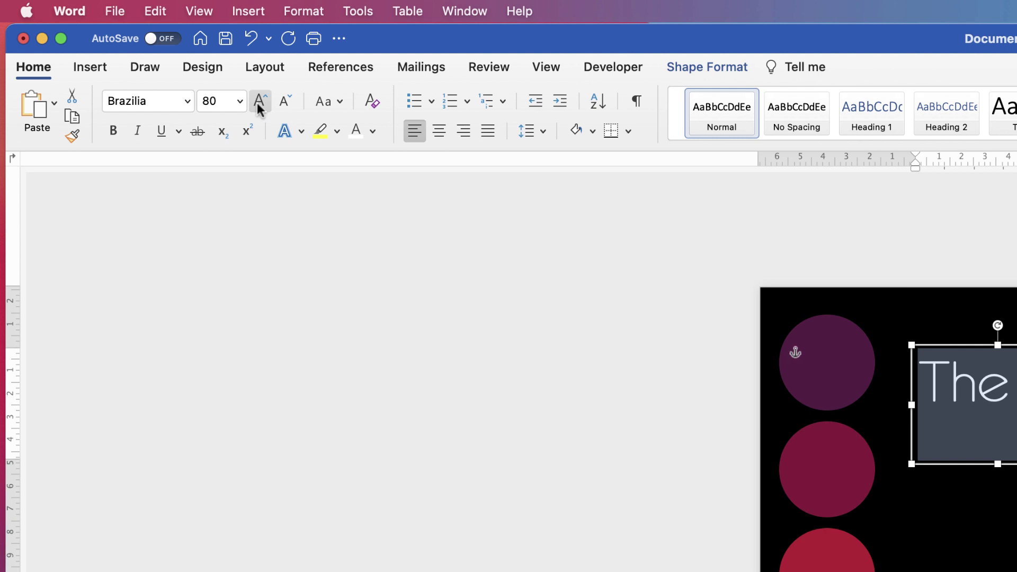
pyautogui.click(258, 102)
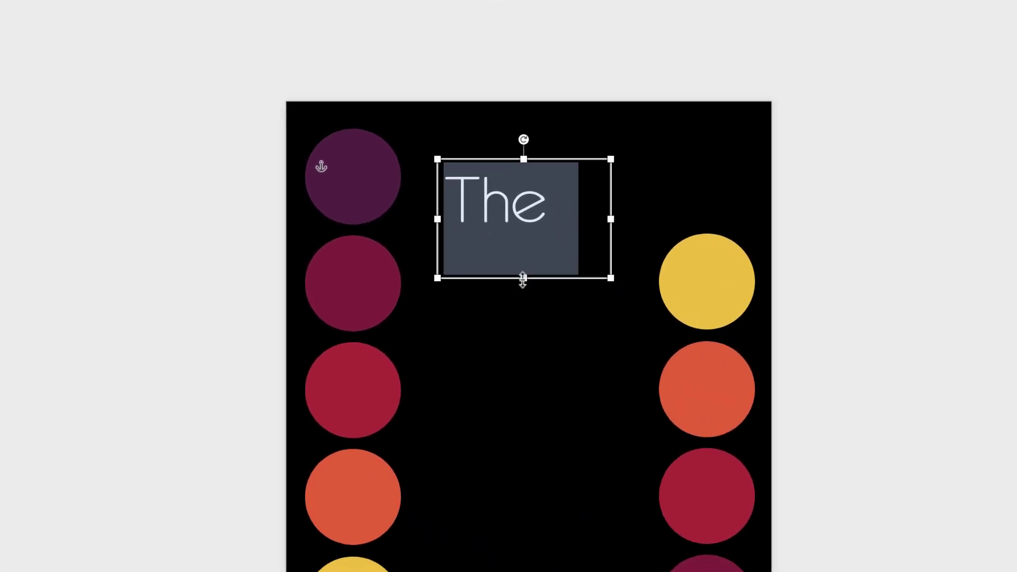
# Shrink the "The" text box to fit its word more closely and move it up and to the right, above the yellow circle
pyautogui.moveTo(930, 437); pyautogui.dragTo(932, 409)
pyautogui.moveTo(526, 249); pyautogui.dragTo(525, 236)
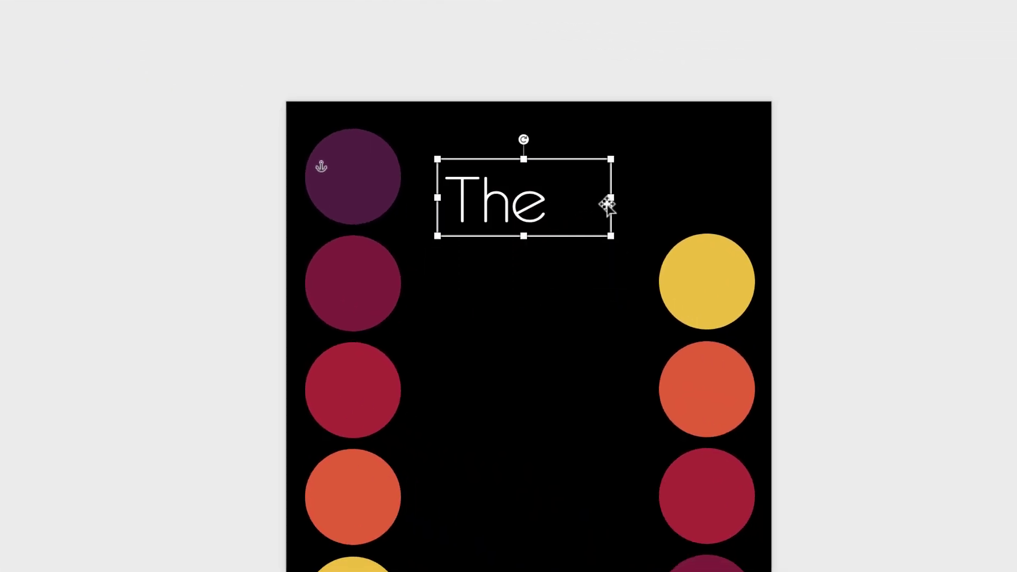
pyautogui.moveTo(613, 198); pyautogui.dragTo(581, 200)
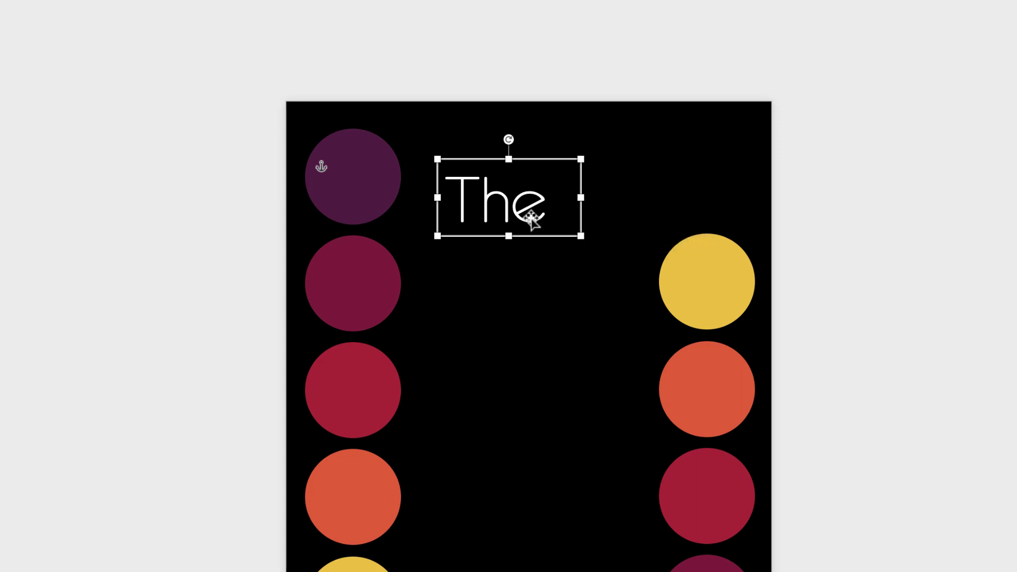
pyautogui.moveTo(521, 220); pyautogui.dragTo(617, 198)
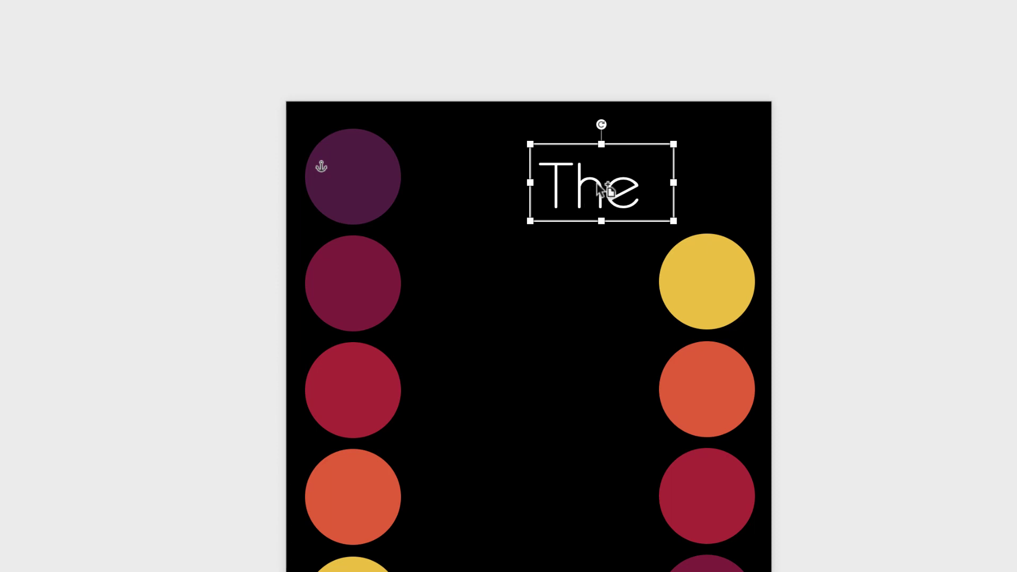
# Duplicate the "The" text box just below the original and replace the copy's text with "easiest", widening the box towards the left circles
pyautogui.moveTo(598, 190); pyautogui.dragTo(566, 269)
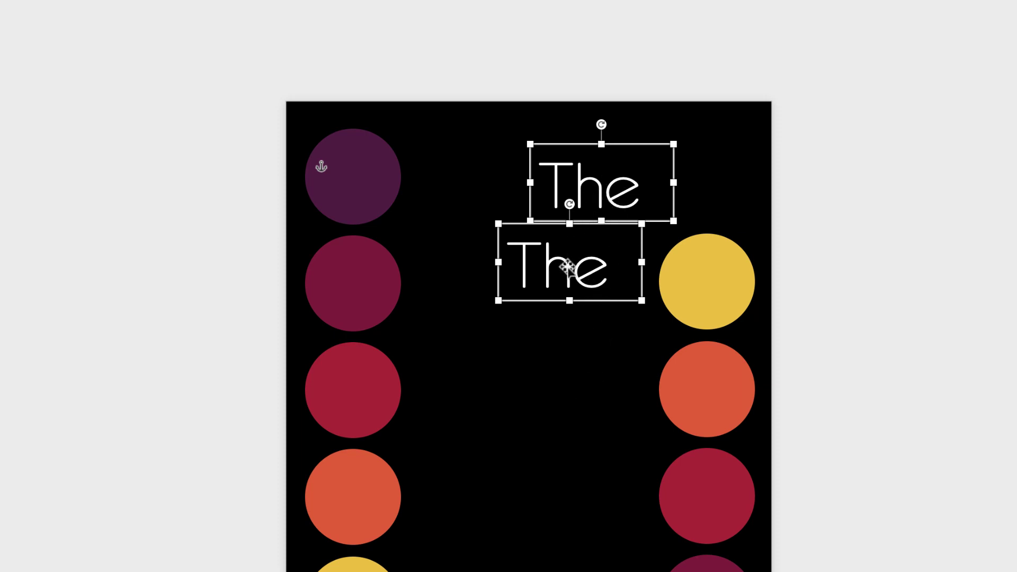
pyautogui.click(550, 368)
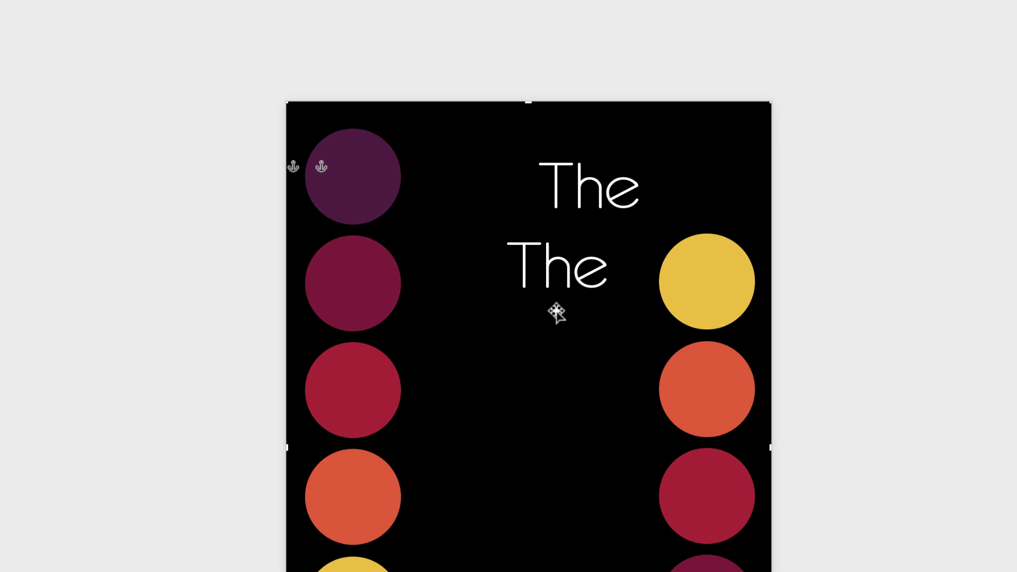
pyautogui.click(563, 271)
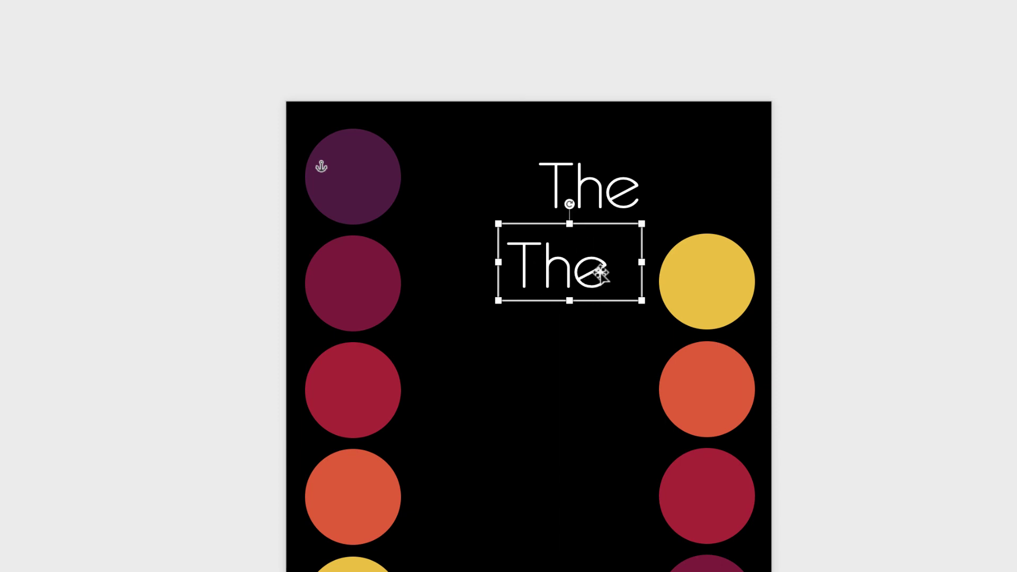
pyautogui.doubleClick(600, 268)
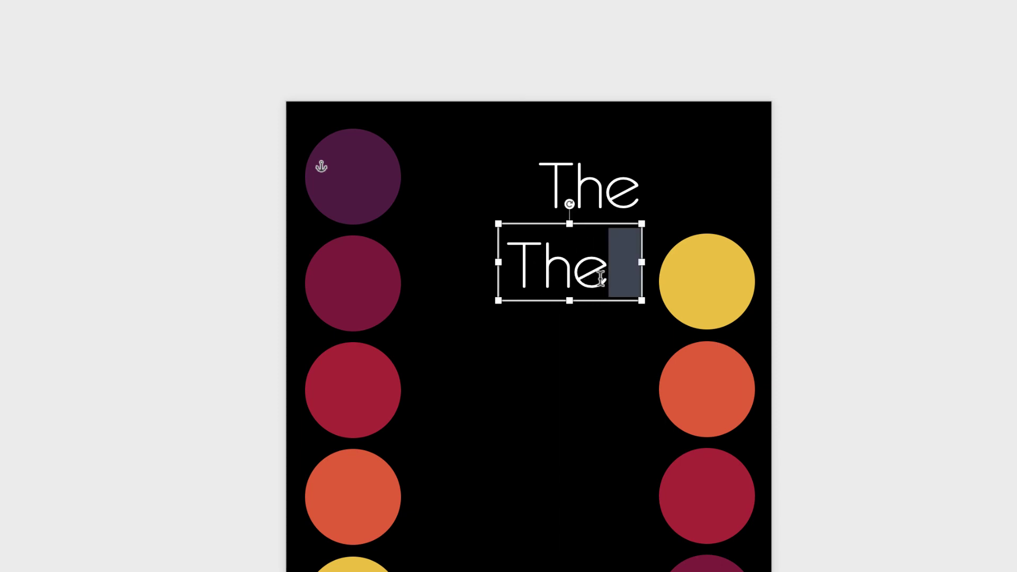
pyautogui.tripleClick(600, 276)
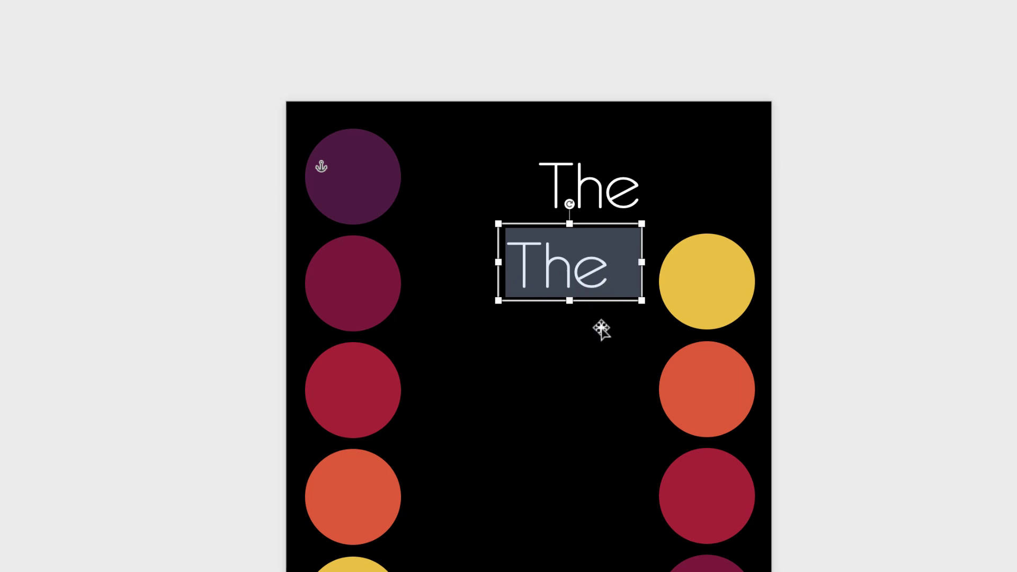
pyautogui.write('easi')
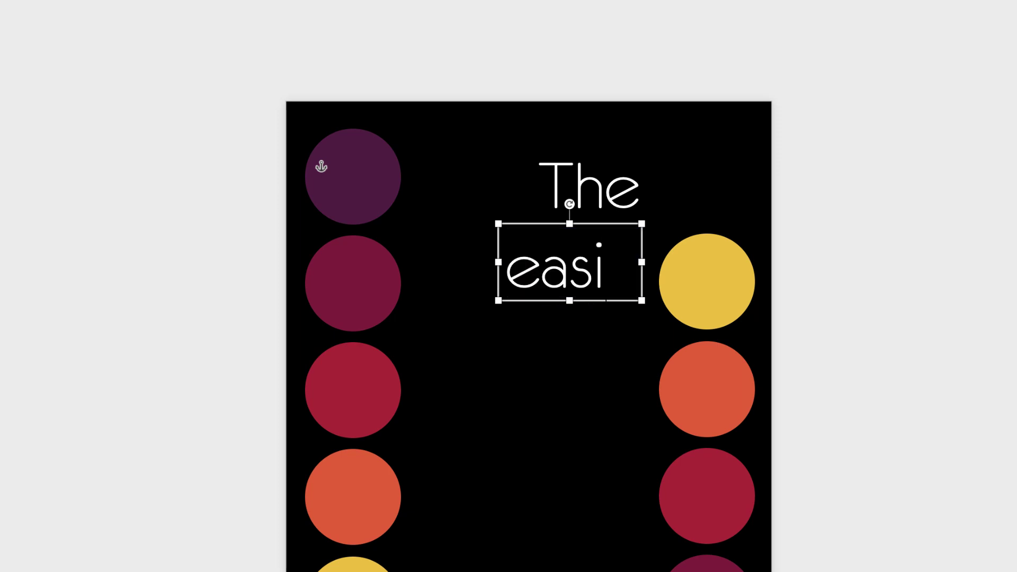
pyautogui.moveTo(498, 261); pyautogui.dragTo(413, 268)
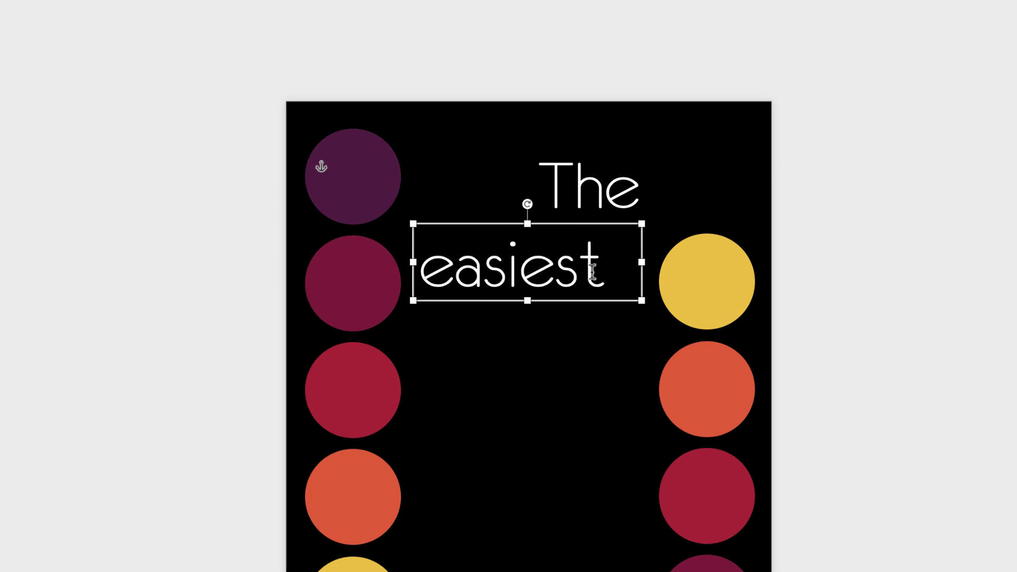
# Change the font of the word "easiest" to Bauhaus 93
pyautogui.tripleClick(592, 271)
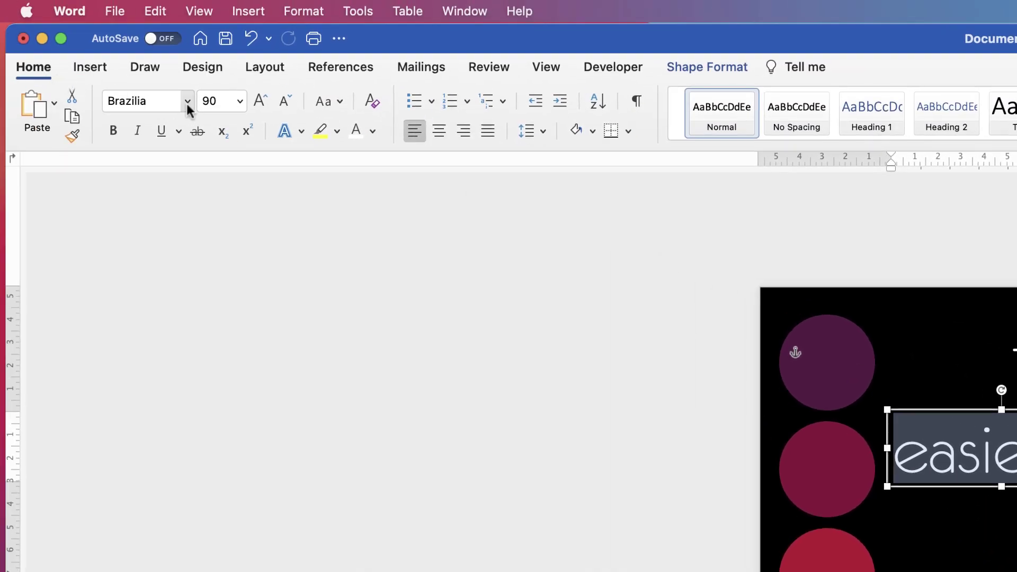
pyautogui.click(187, 101)
pyautogui.click(196, 294)
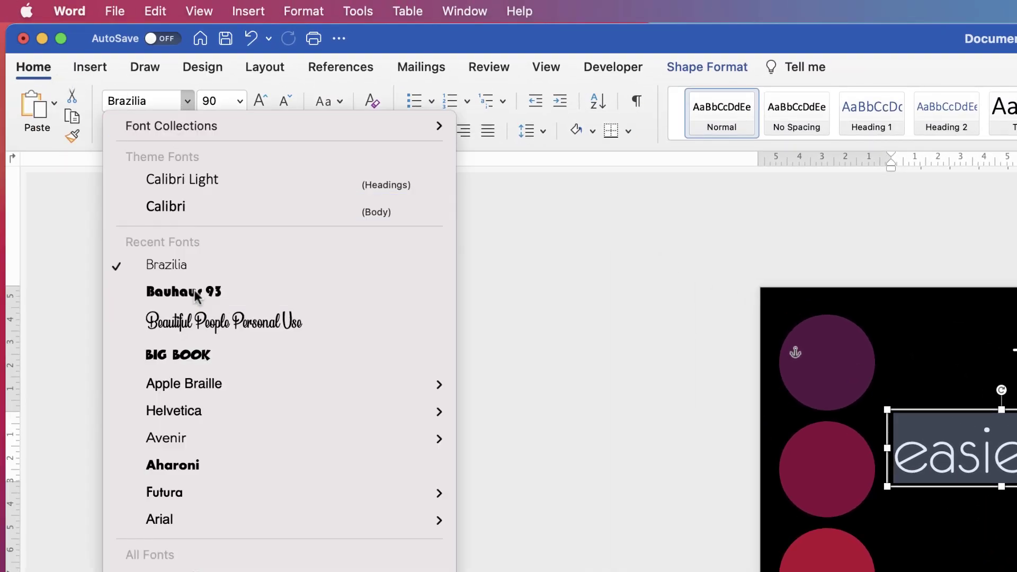
# Resize the "easiest" text box to about 10.6 cm wide and 5.5 cm high and move the word directly beneath "The"
pyautogui.moveTo(669, 265); pyautogui.dragTo(725, 266)
pyautogui.moveTo(559, 286); pyautogui.dragTo(545, 339)
pyautogui.moveTo(686, 271); pyautogui.dragTo(648, 273)
pyautogui.moveTo(593, 291); pyautogui.dragTo(587, 243)
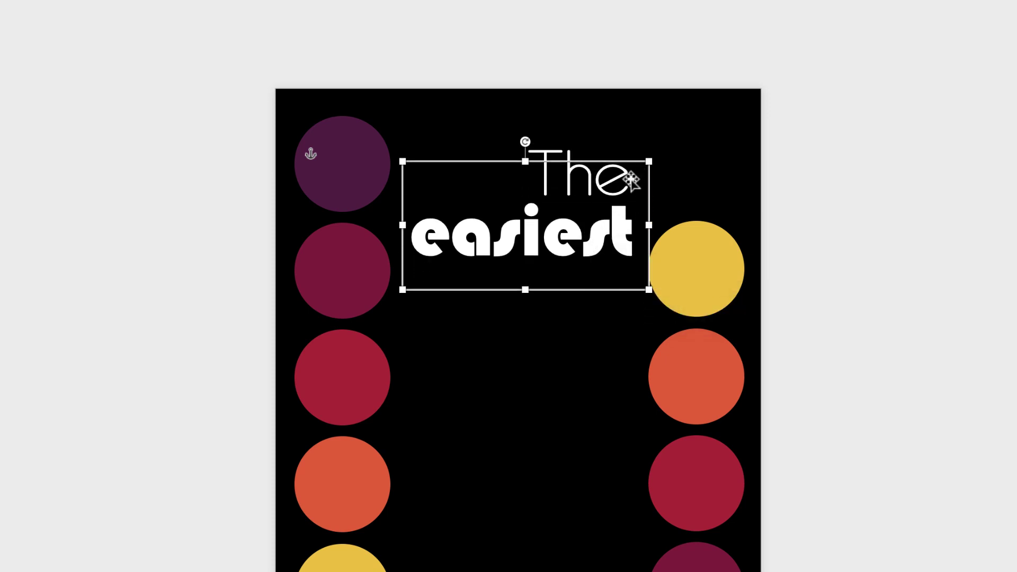
# Align the "easiest" text box horizontally to the centre of the page
pyautogui.click(619, 246)
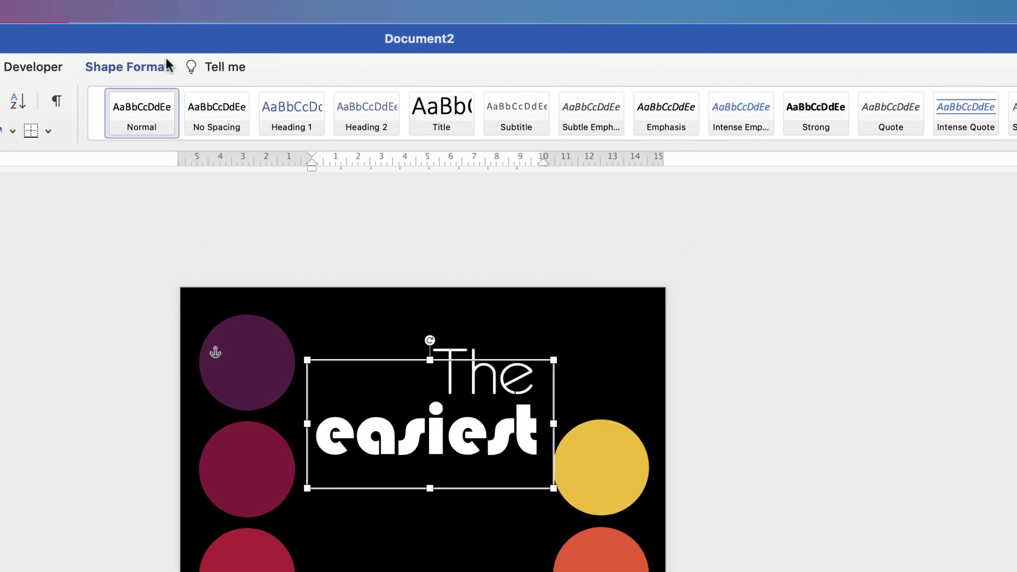
pyautogui.click(179, 37)
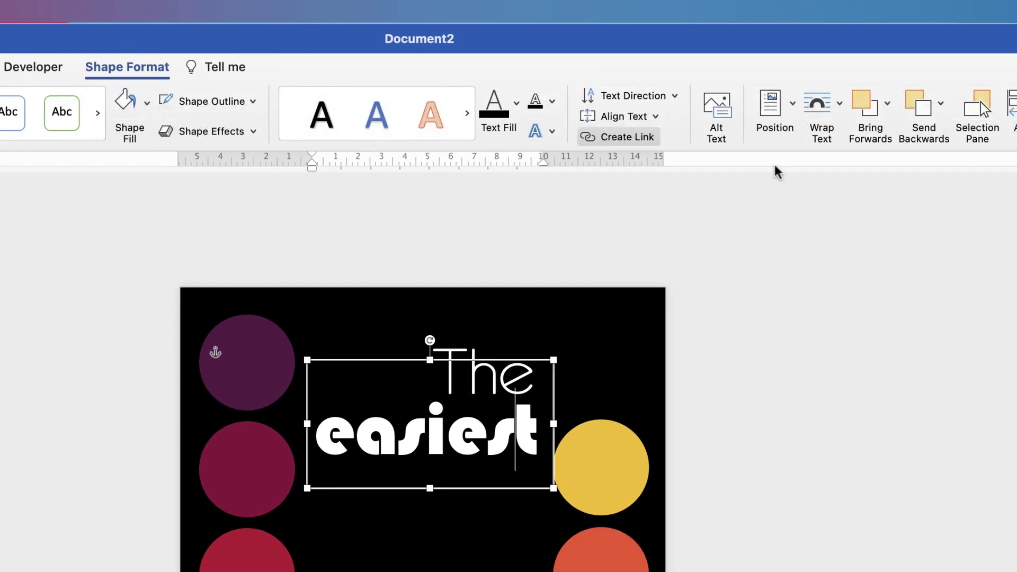
pyautogui.click(802, 103)
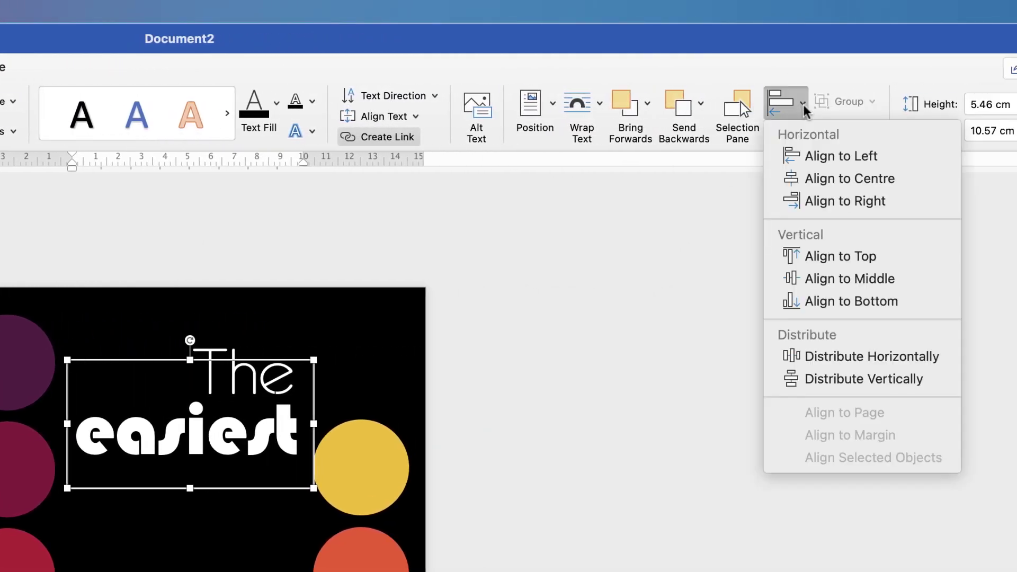
pyautogui.click(821, 180)
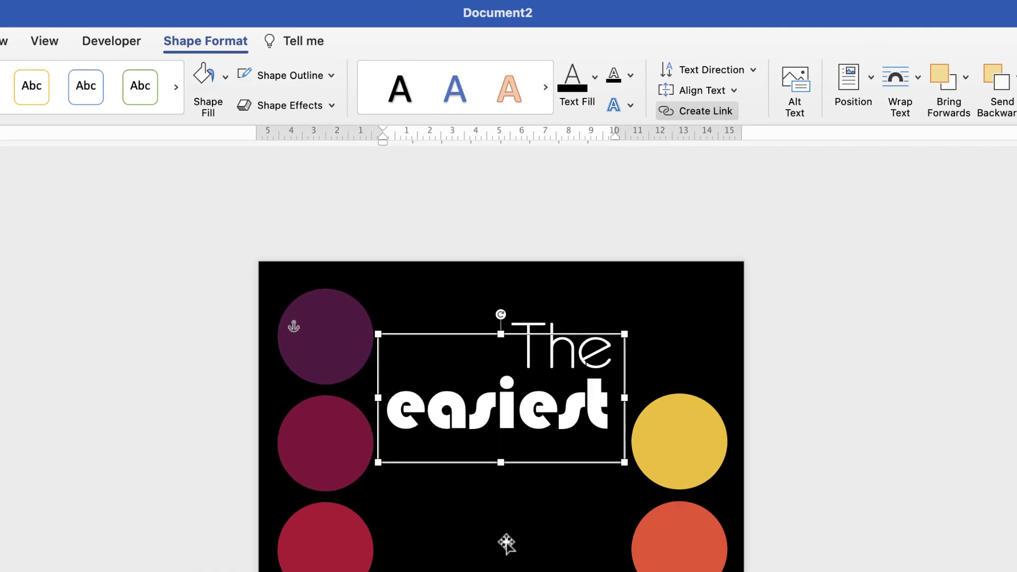
pyautogui.click(542, 321)
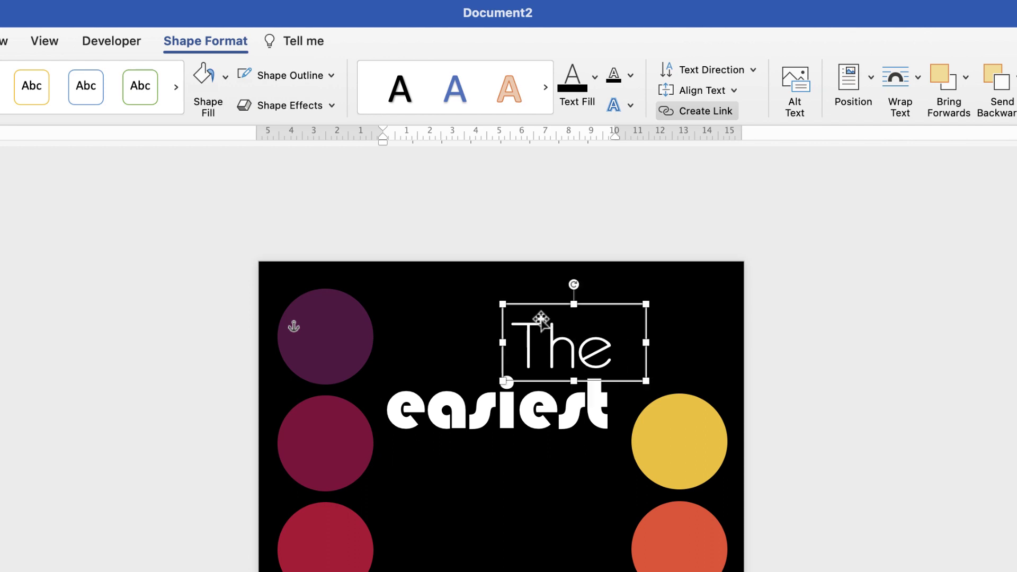
pyautogui.click(590, 359)
pyautogui.moveTo(590, 358); pyautogui.dragTo(583, 360)
pyautogui.press('super+z')
pyautogui.click(600, 368)
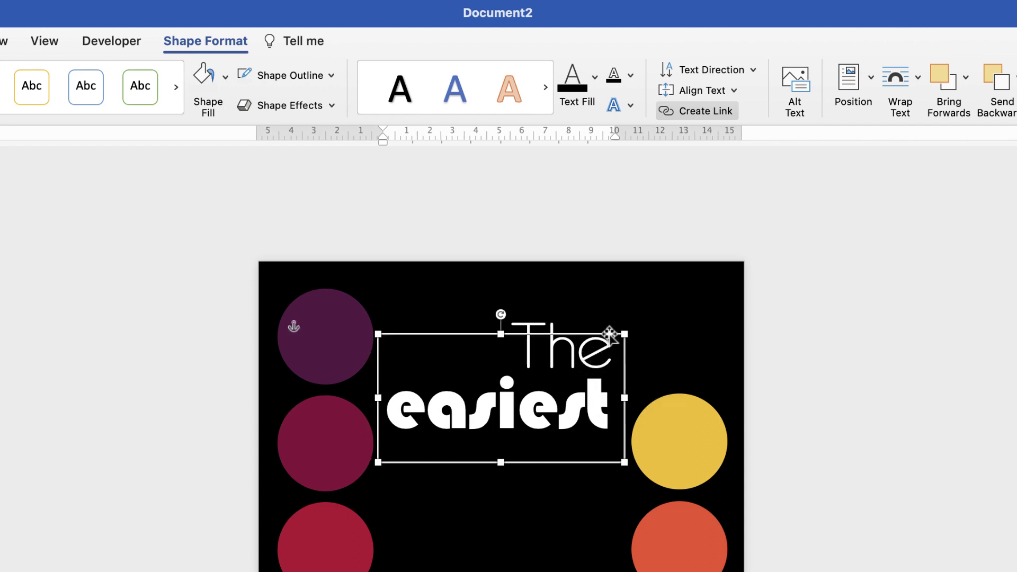
# Select the text box containing the word "The"
pyautogui.click(533, 324)
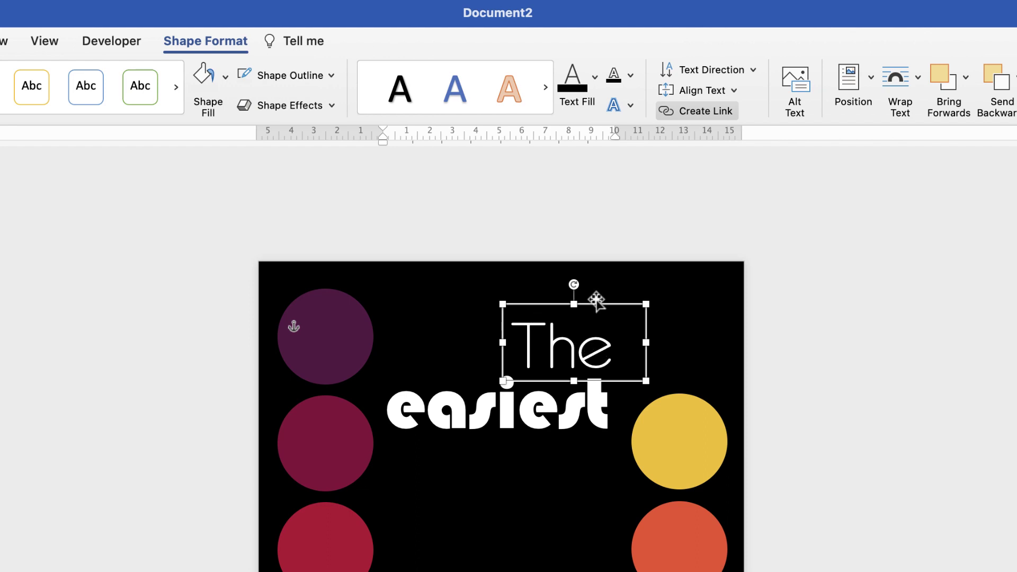